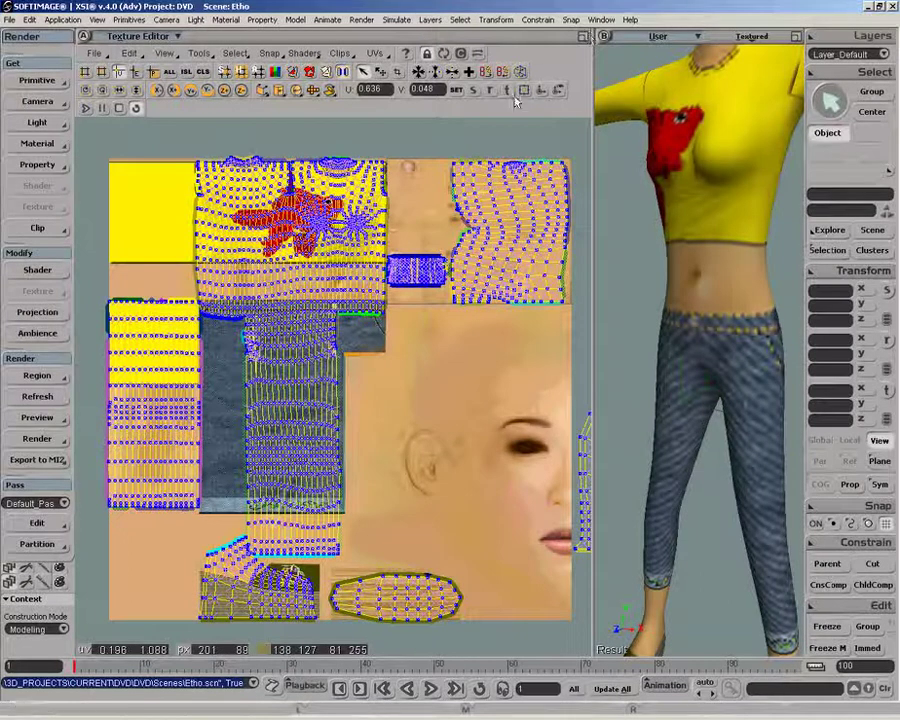
Step: Hide the Texture Editor's command toolbars, including Update and Selection, leaving only the menus above the UV layout
right_click(432, 111)
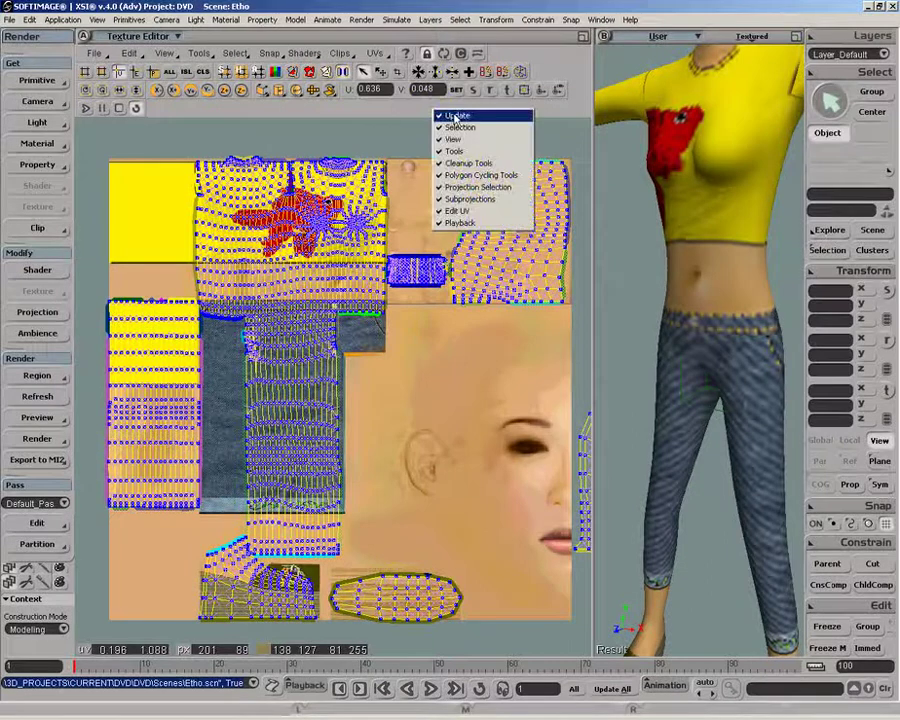
click(455, 117)
right_click(479, 94)
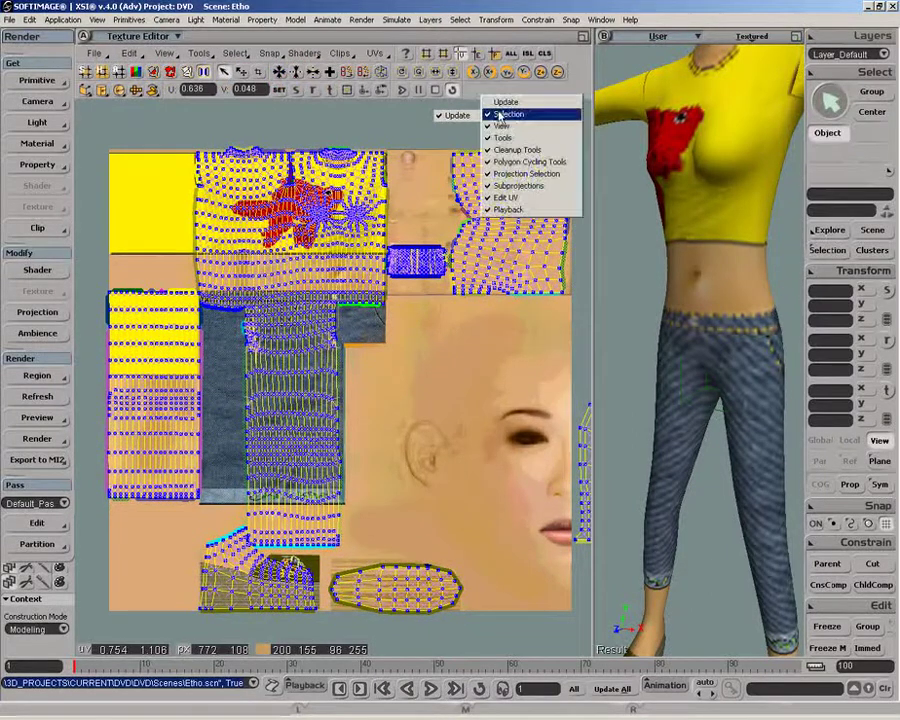
click(505, 114)
click(586, 36)
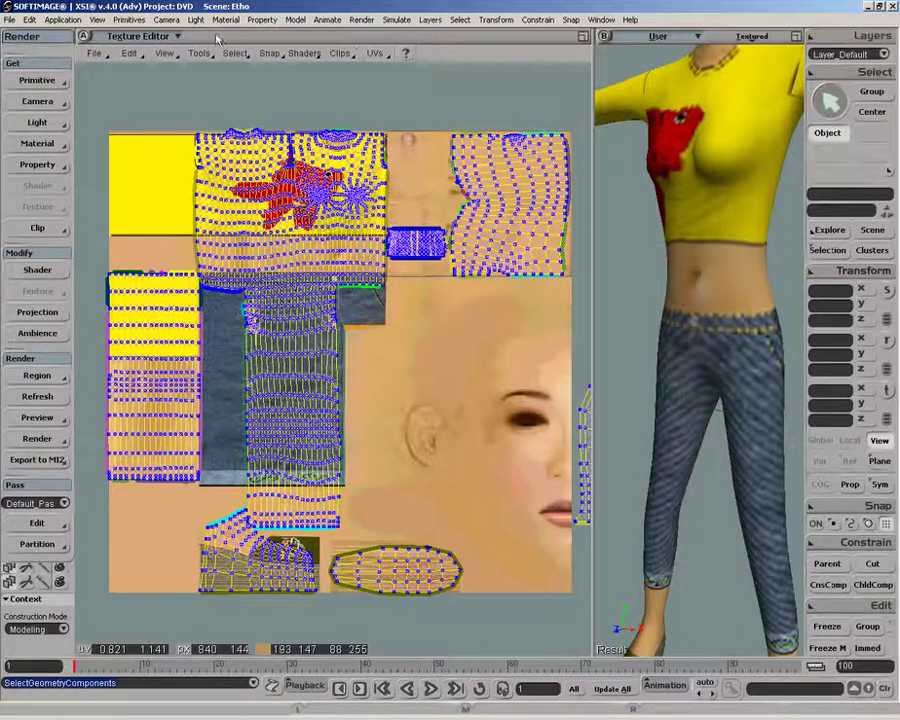
click(93, 53)
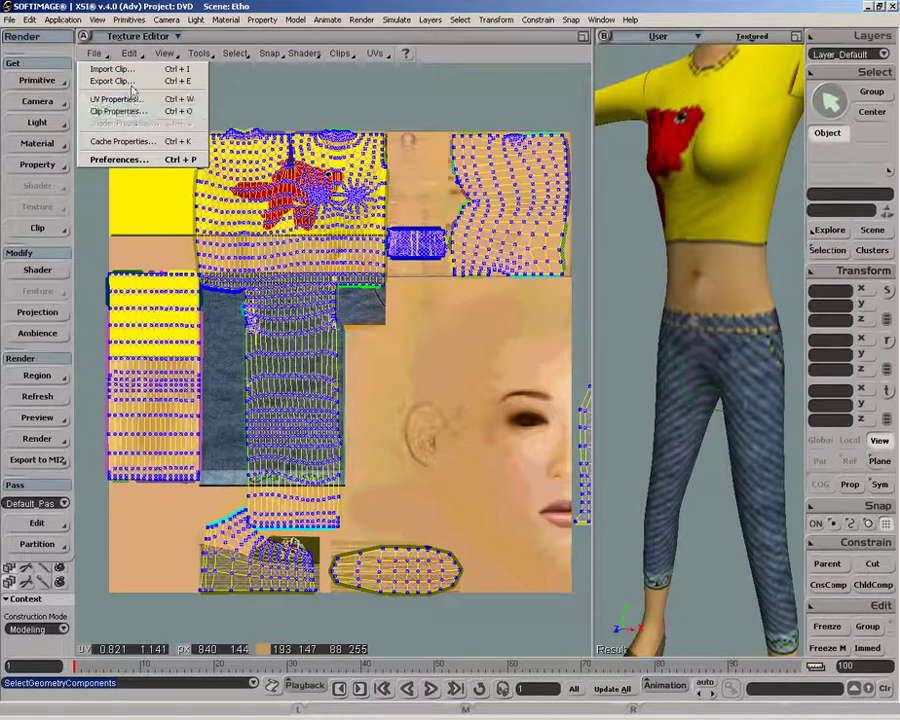
mouse_move(130, 55)
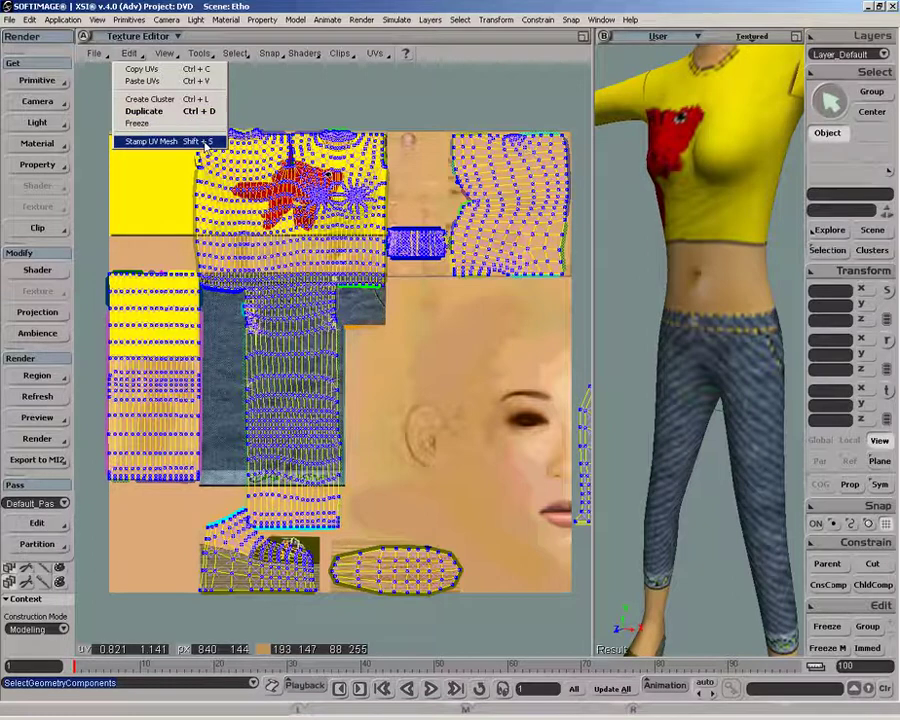
click(180, 56)
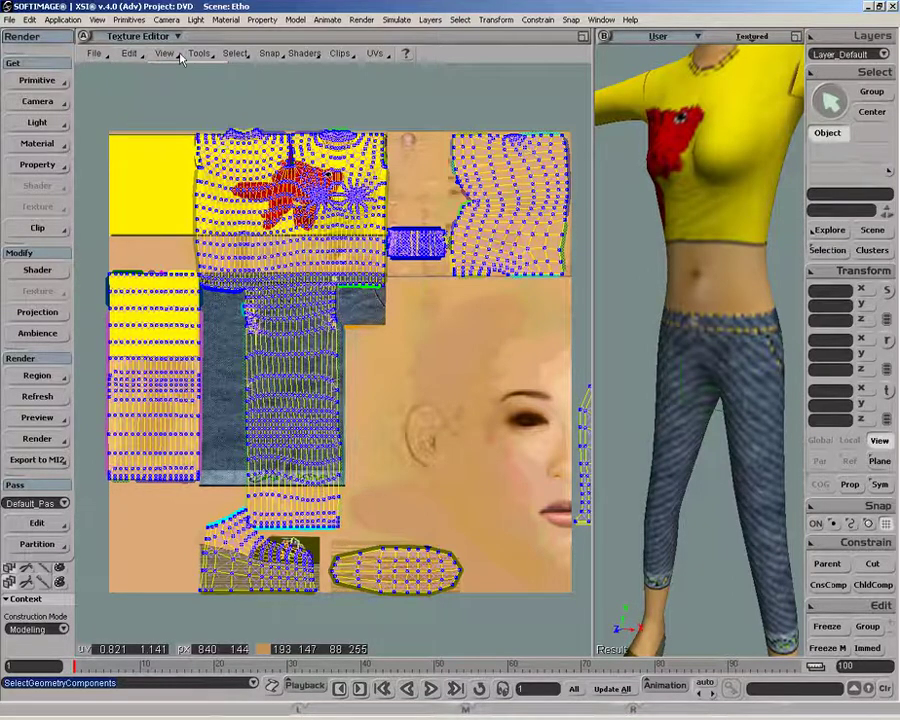
click(181, 59)
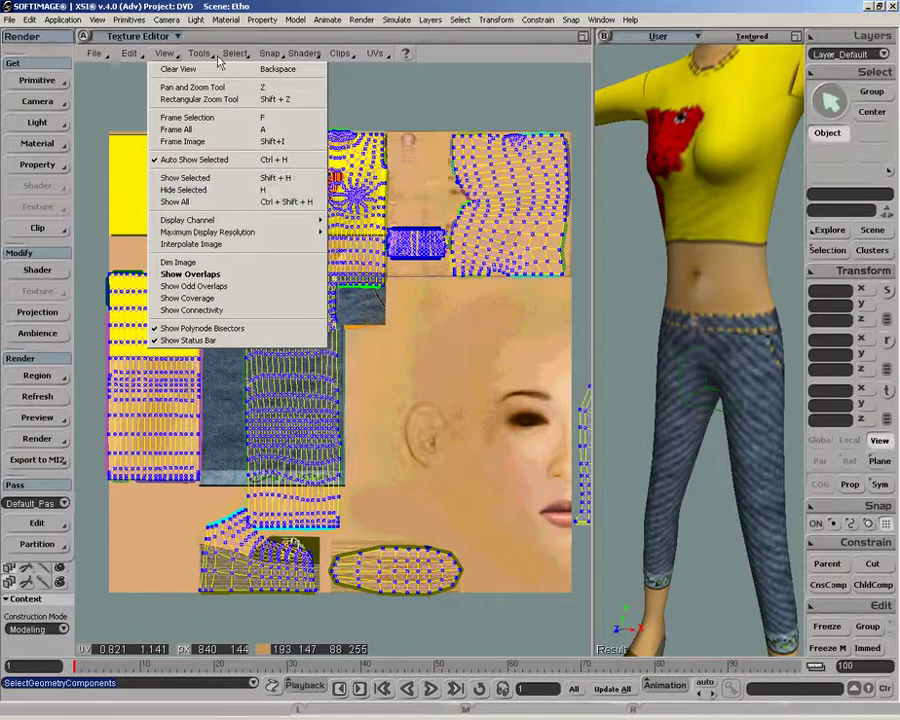
mouse_move(207, 60)
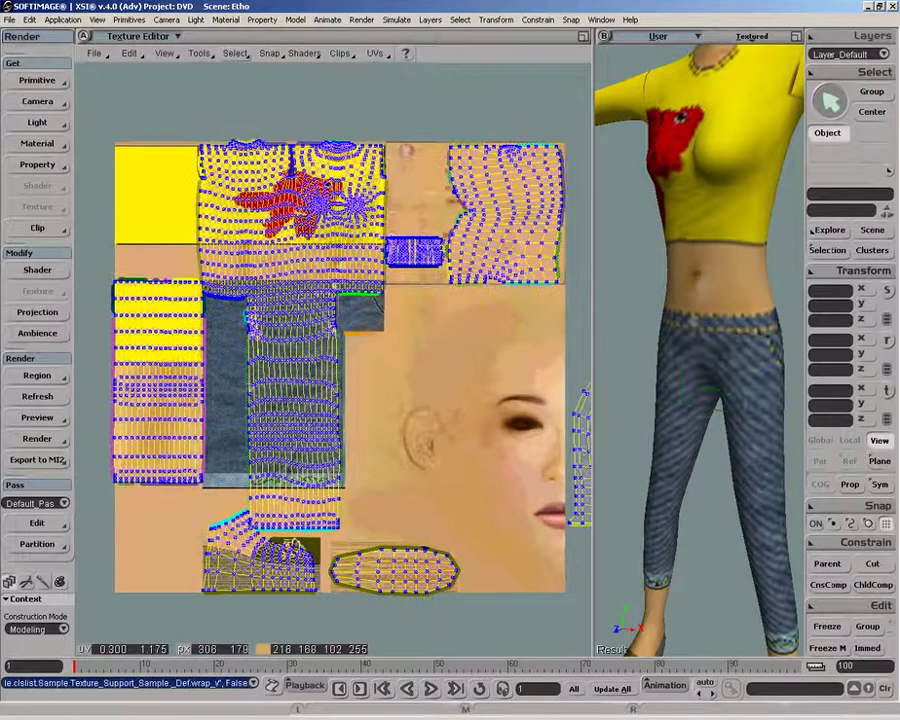
click(269, 55)
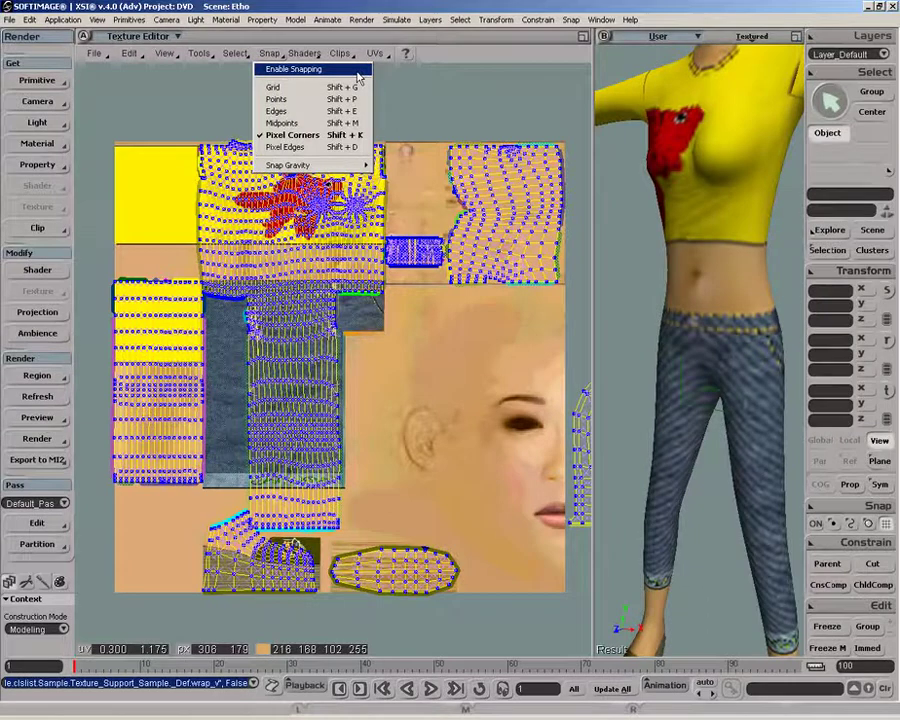
mouse_move(318, 60)
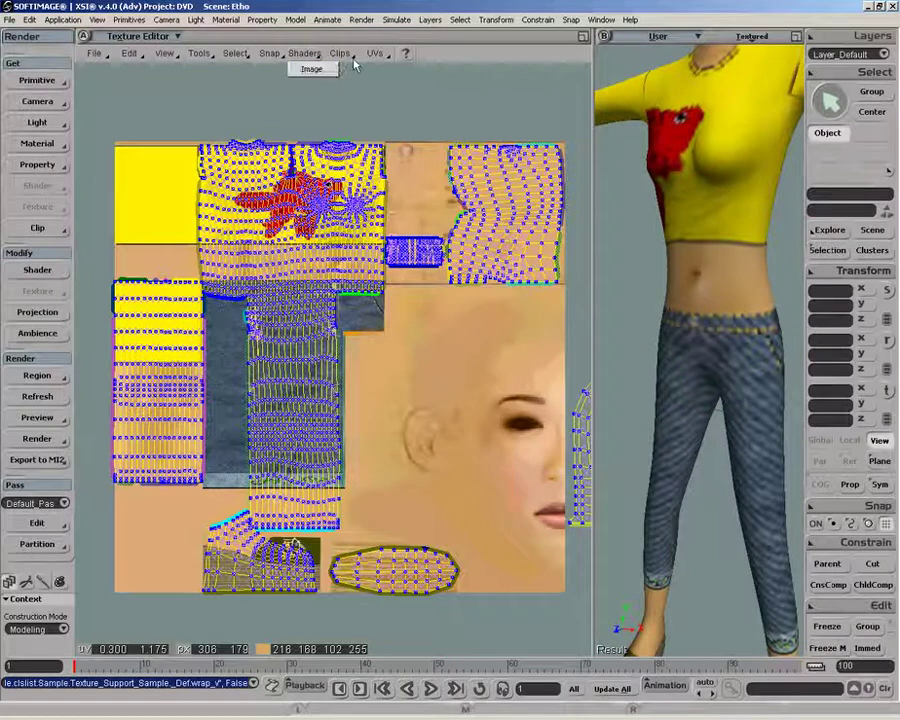
Step: Preview the ehair_08_jpg and etho_eye_01_jpg clips behind the UV layout, and switch back to etho_27b_jpg
click(353, 56)
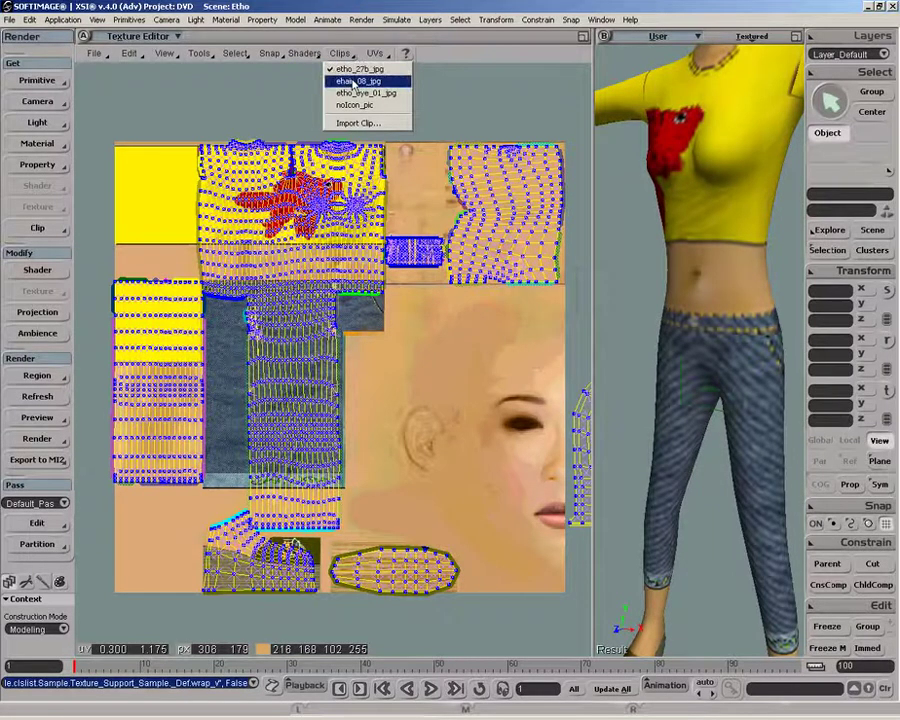
click(356, 81)
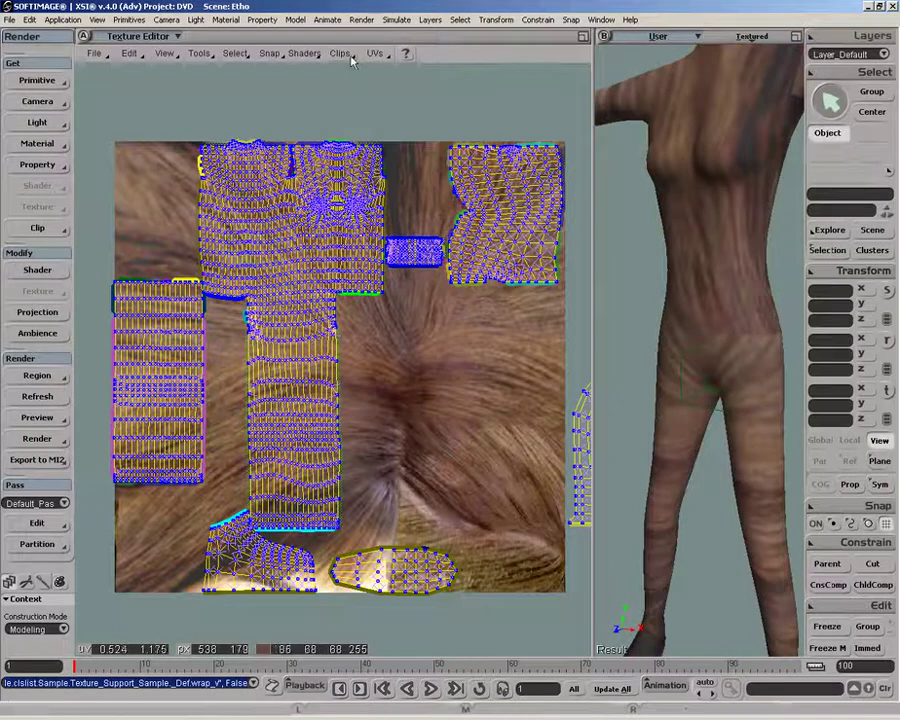
click(353, 56)
click(349, 94)
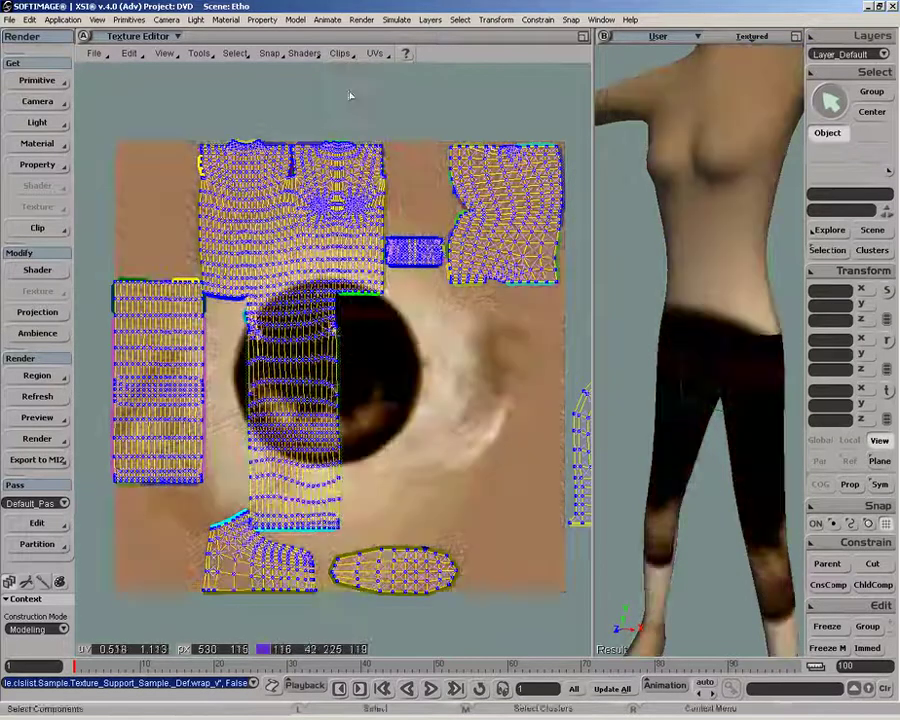
click(352, 58)
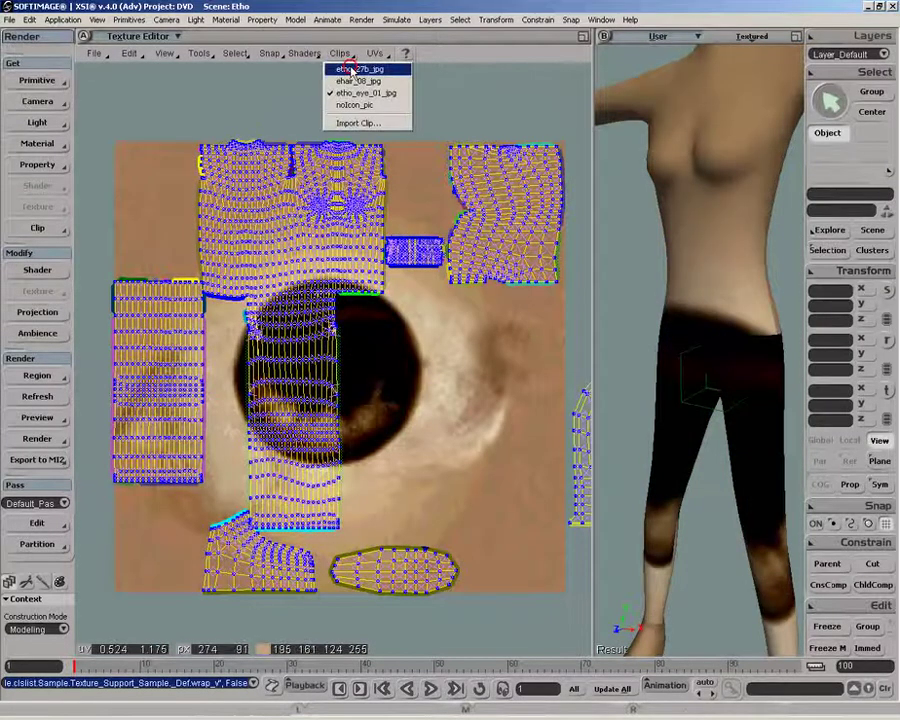
click(352, 68)
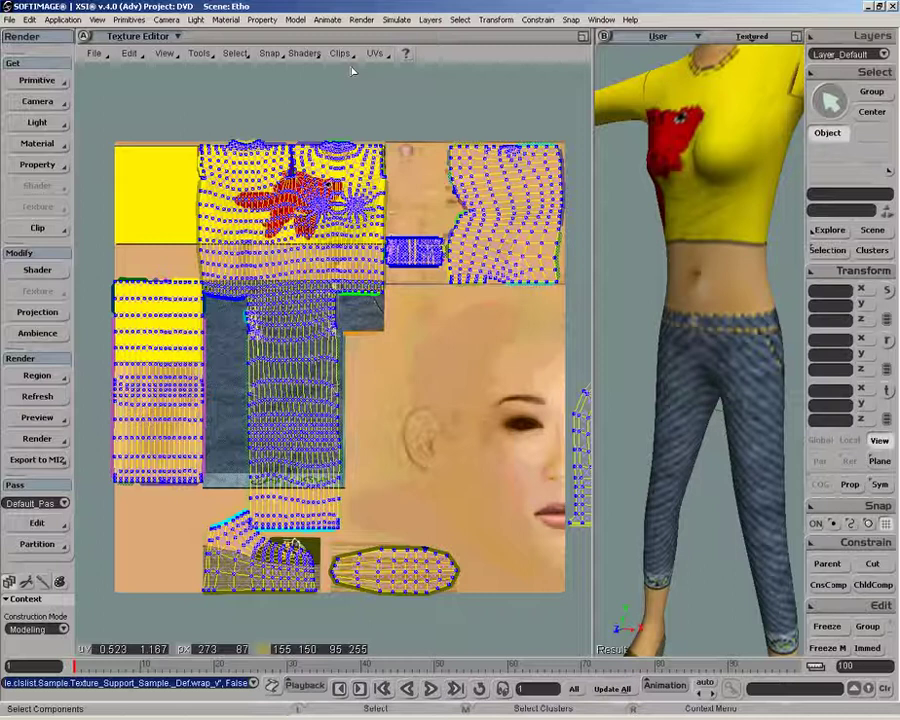
Step: Switch the displayed UV set to Texture_Projection and back to Texture_Support_Sample
click(375, 53)
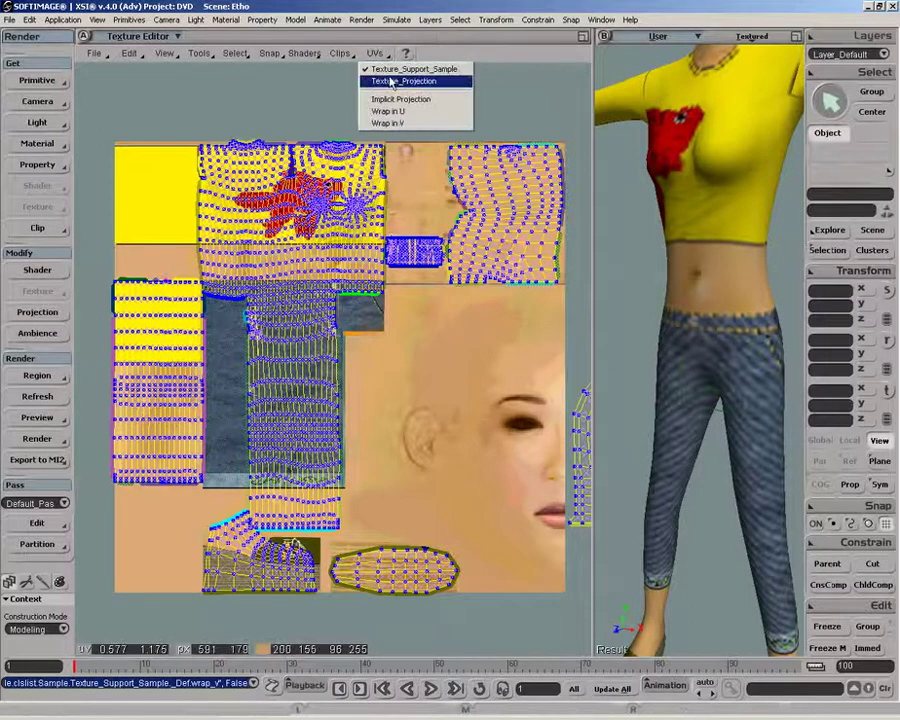
click(392, 81)
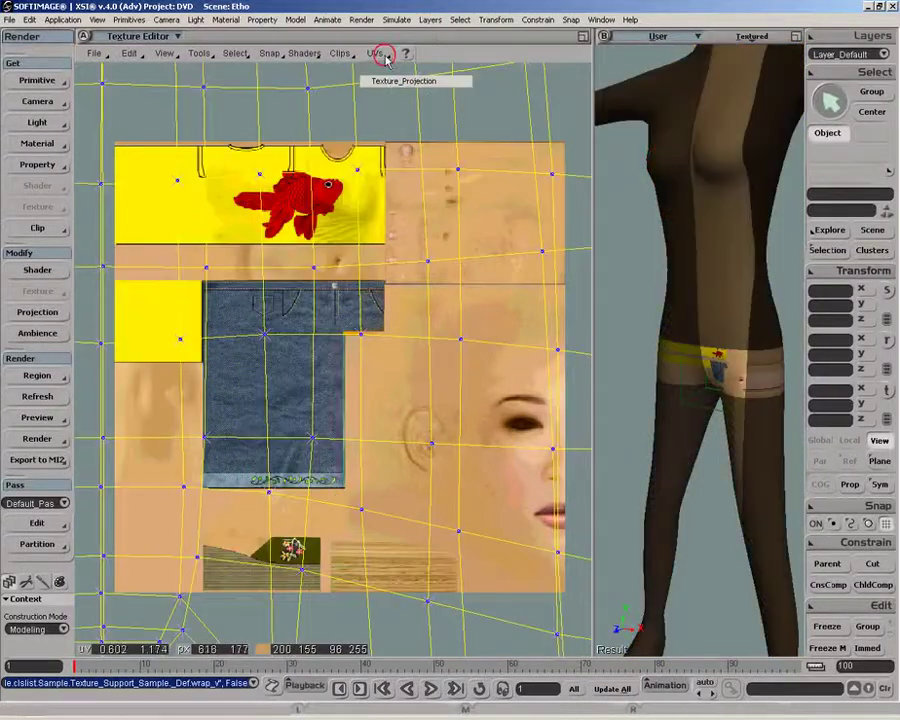
click(375, 53)
click(392, 67)
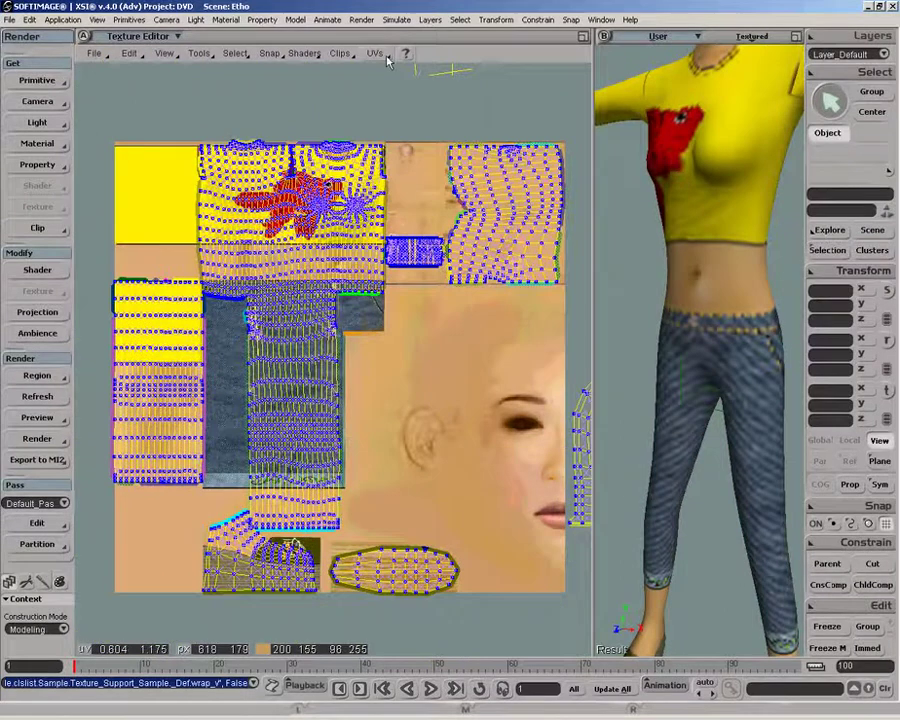
Step: Enable texture wrapping in U and V for the Texture_Support_Sample UV set
click(377, 54)
click(388, 111)
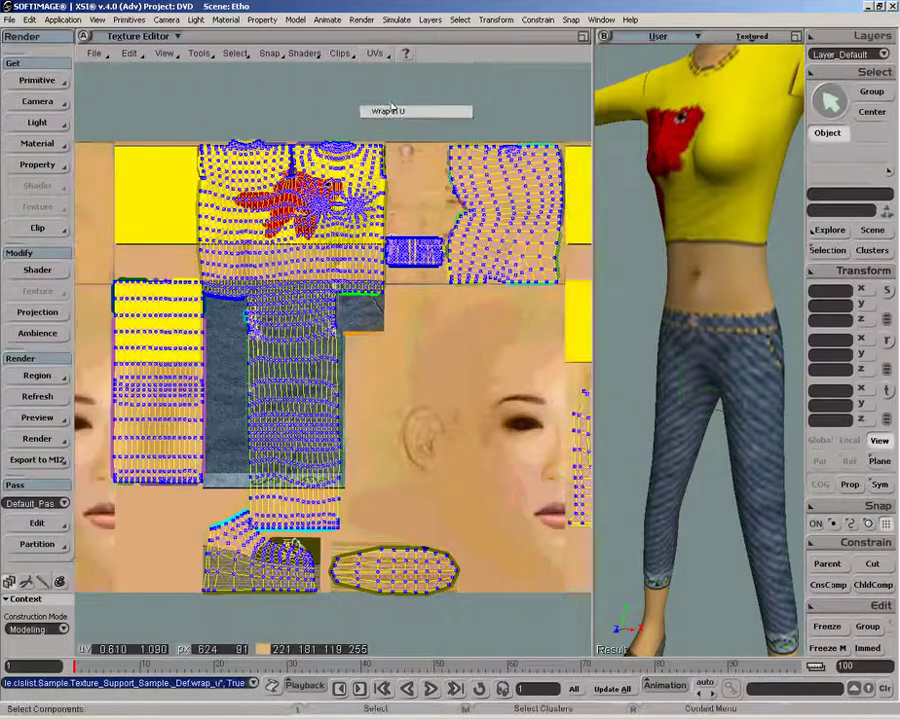
click(375, 53)
click(389, 123)
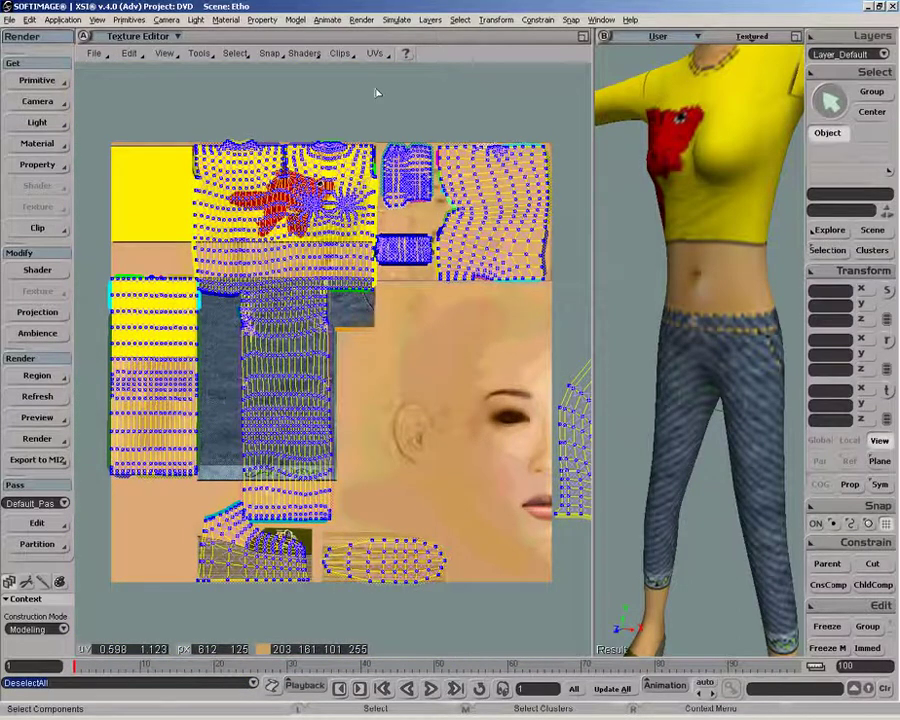
Step: Show the Update toolbar and transfer a selection of the character's hip and upper-leg samples from the 3D view to the Texture Editor
click(450, 65)
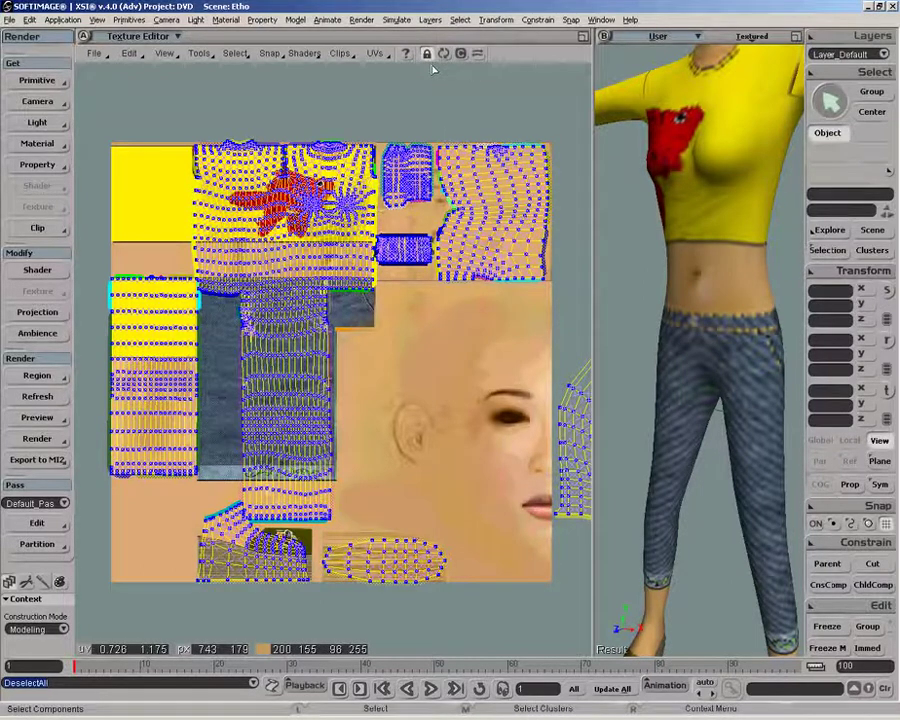
click(660, 250)
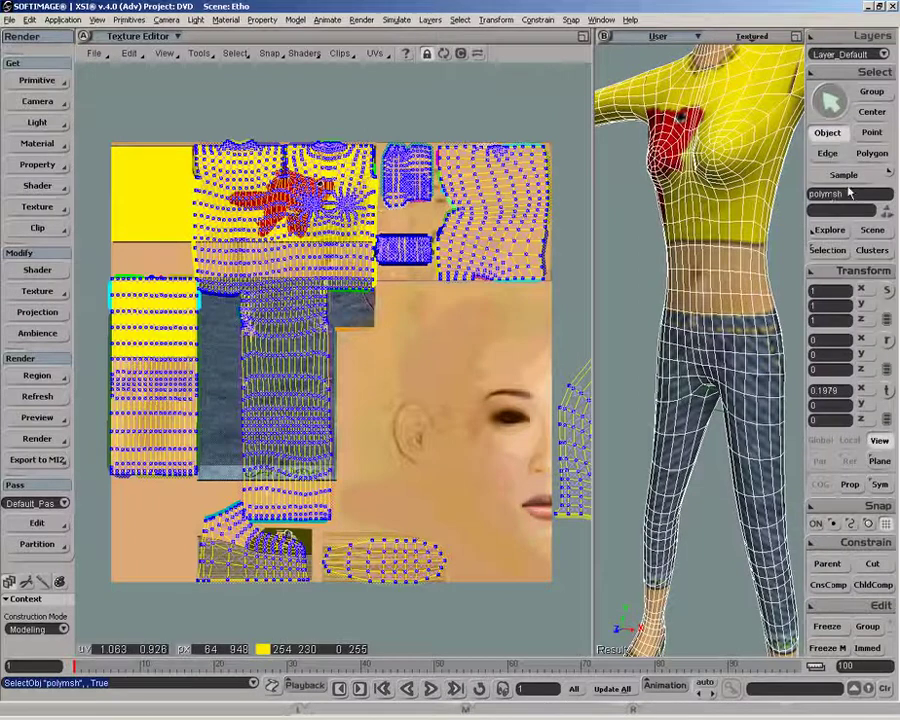
click(845, 176)
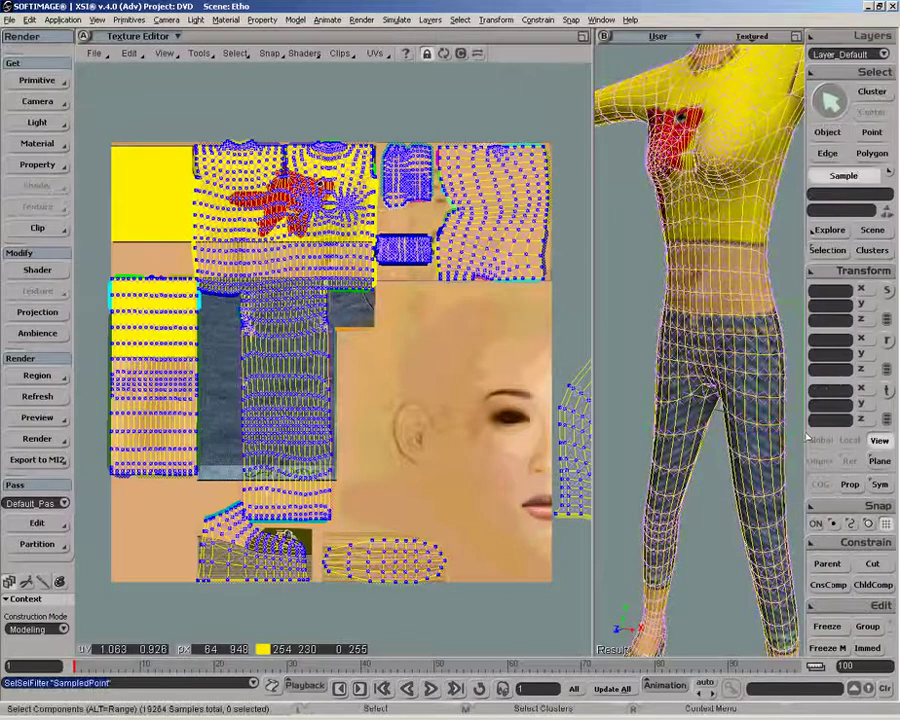
drag(805, 434, 645, 298)
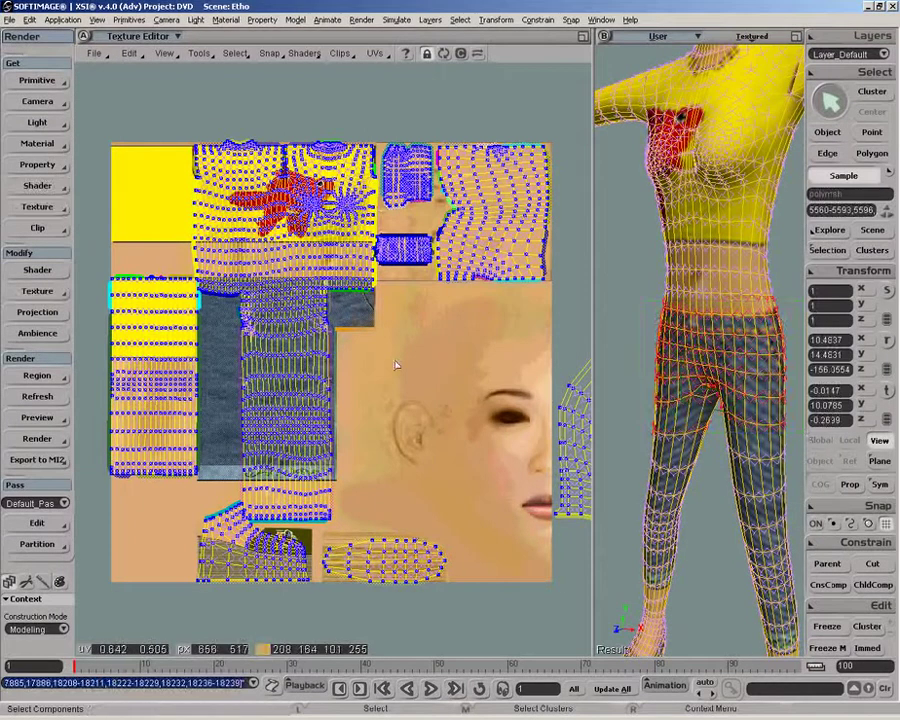
click(443, 55)
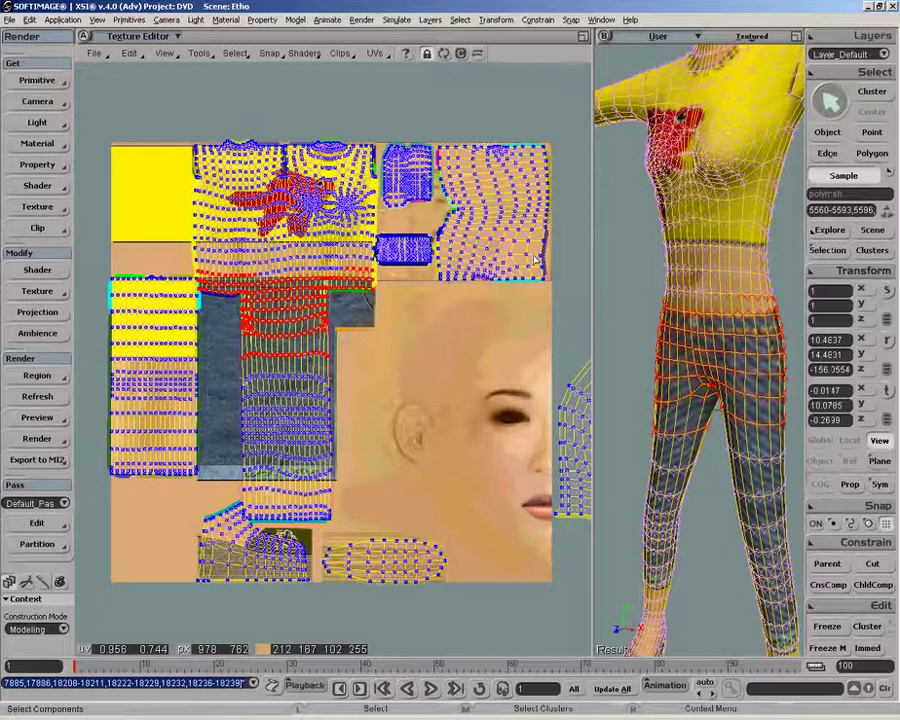
Step: Clear the Texture Editor and reload the UVs of the whole character mesh with object selection active
click(461, 55)
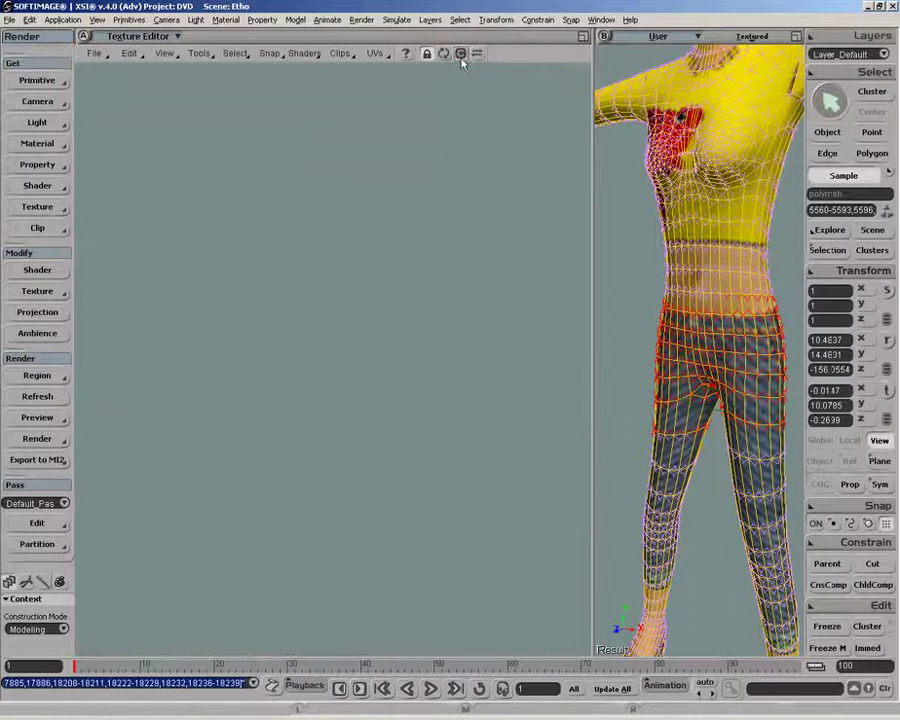
key(space)
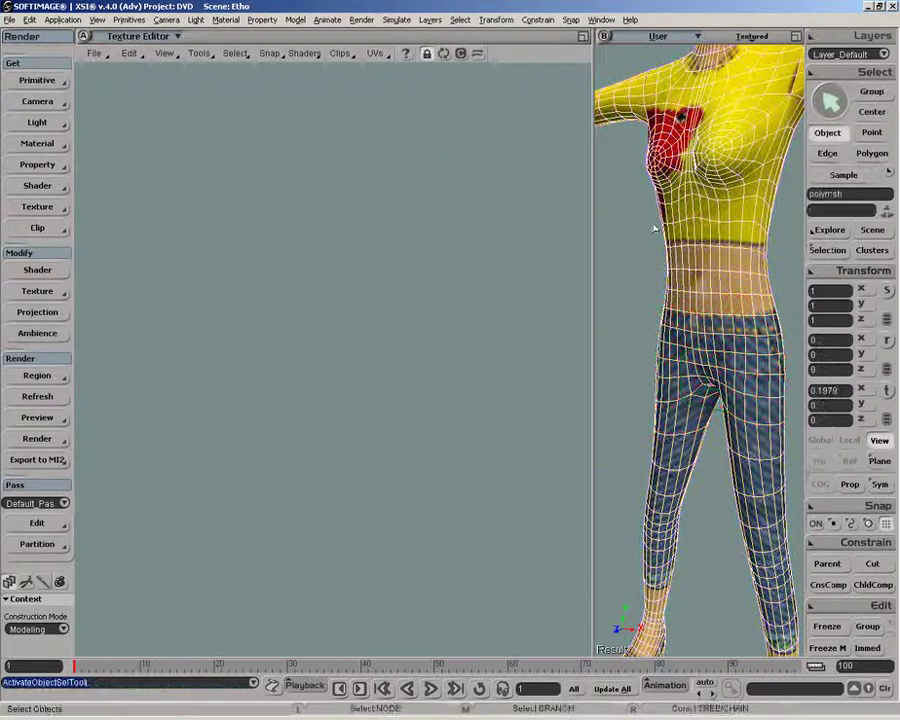
click(443, 54)
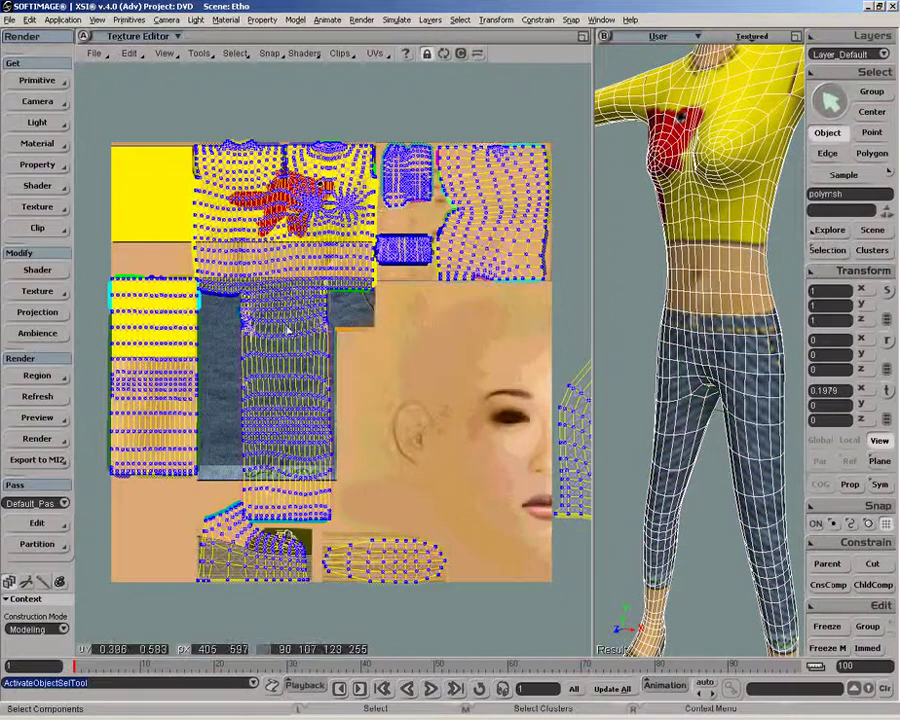
Step: Select the jeans samples in the UV layout and apply that selection to the mesh in the 3D view
drag(368, 452, 228, 276)
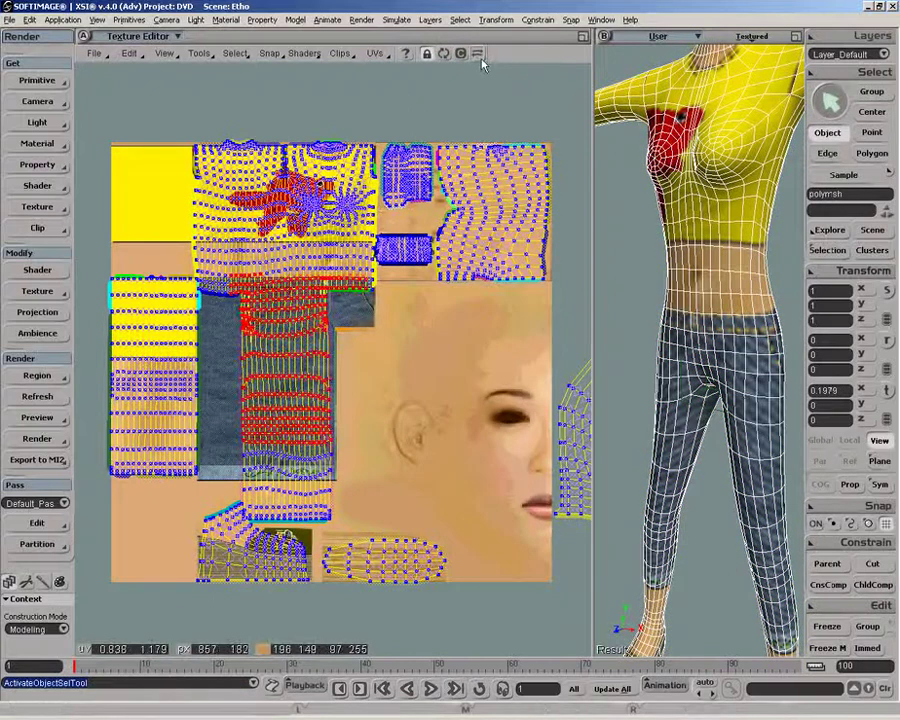
click(479, 54)
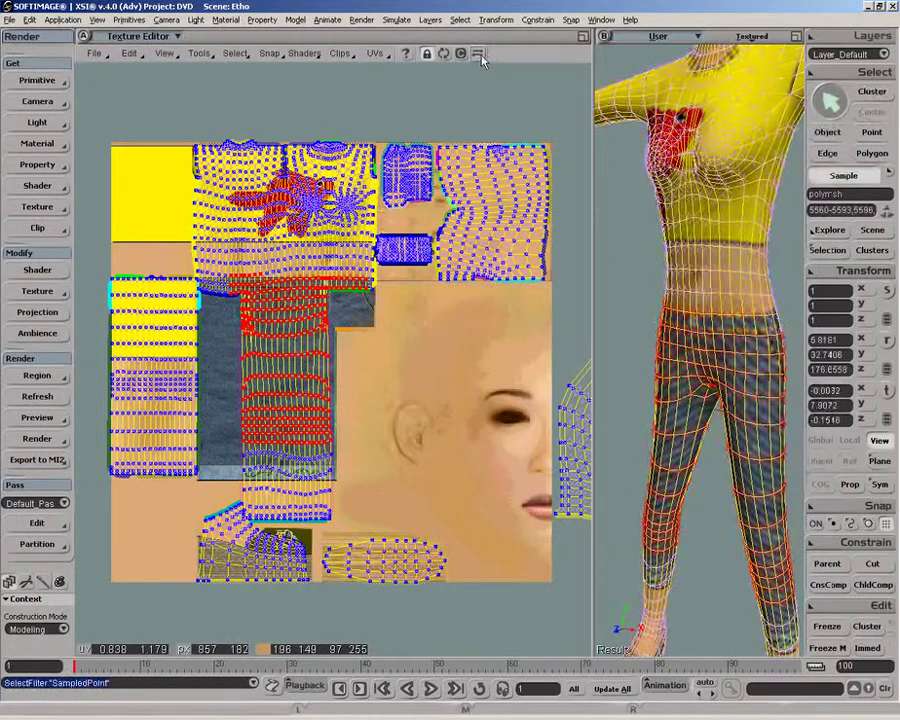
Step: Turn Auto Sync on and off again in the Texture Editor preferences
click(93, 53)
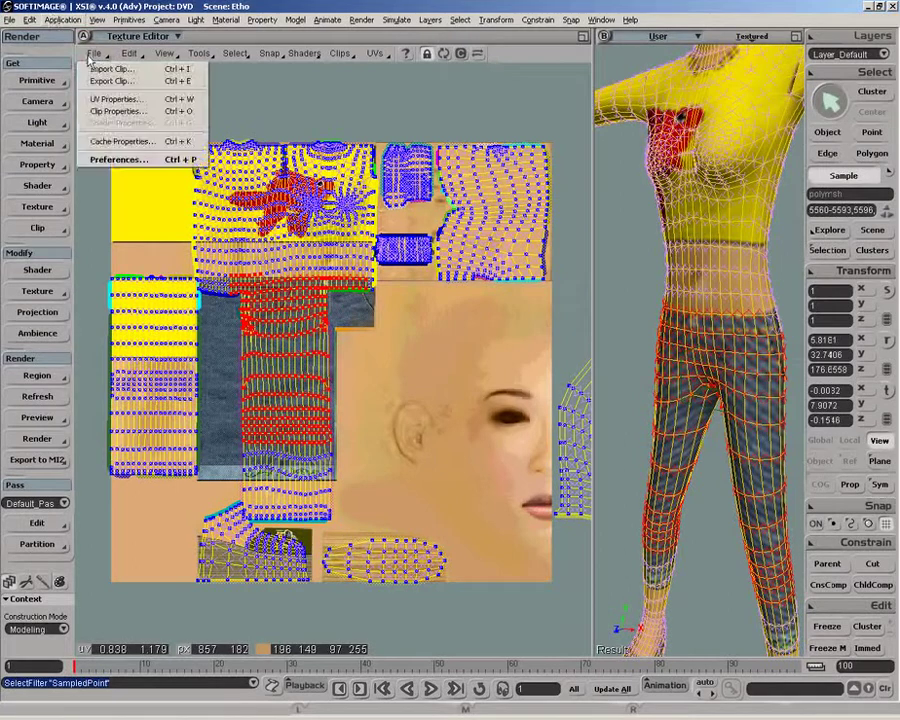
click(80, 160)
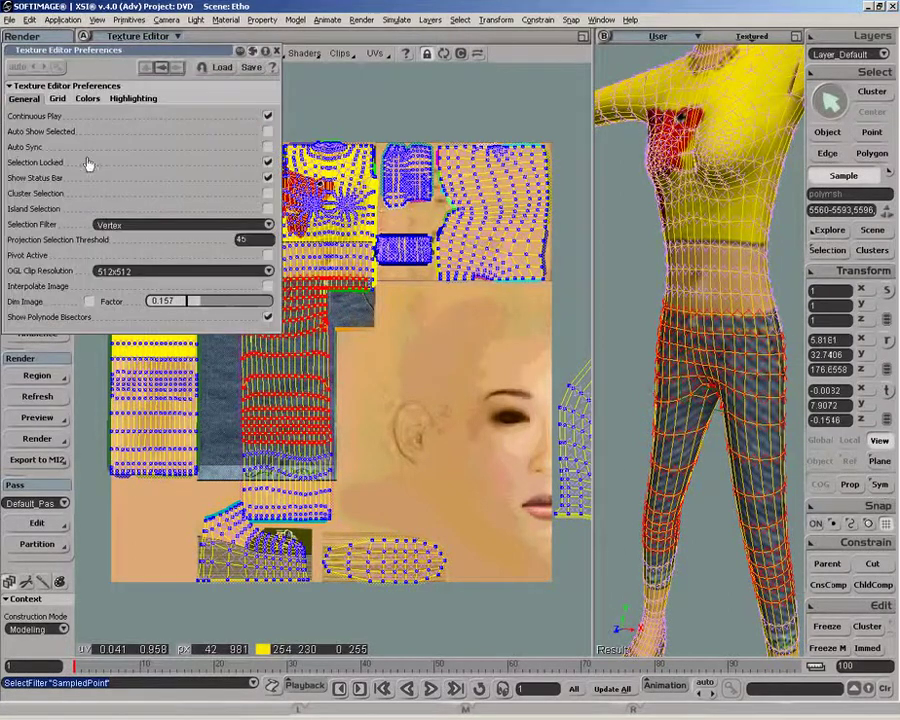
click(268, 148)
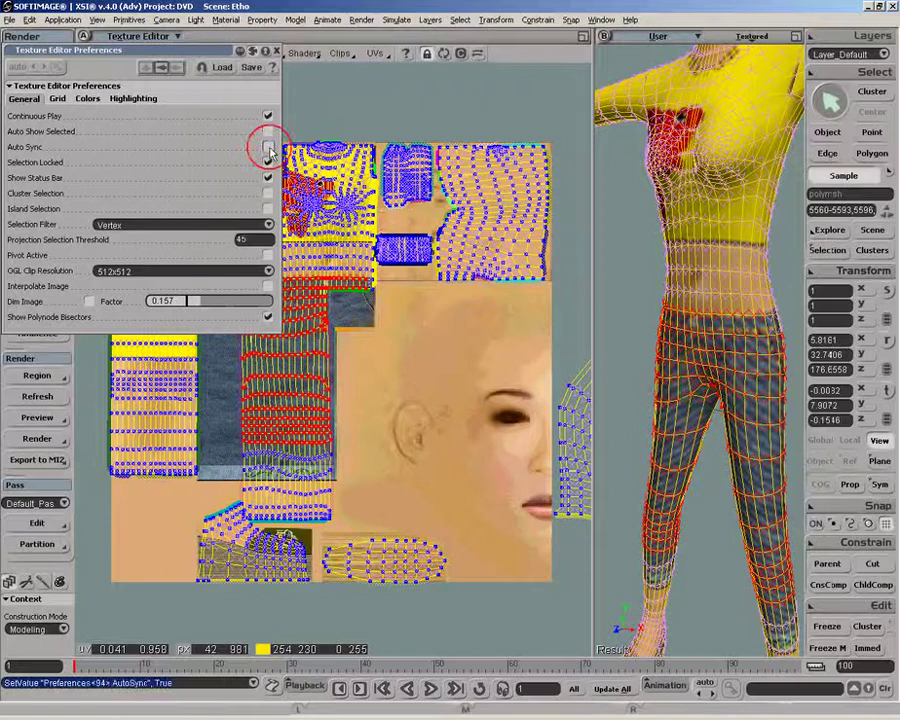
click(268, 148)
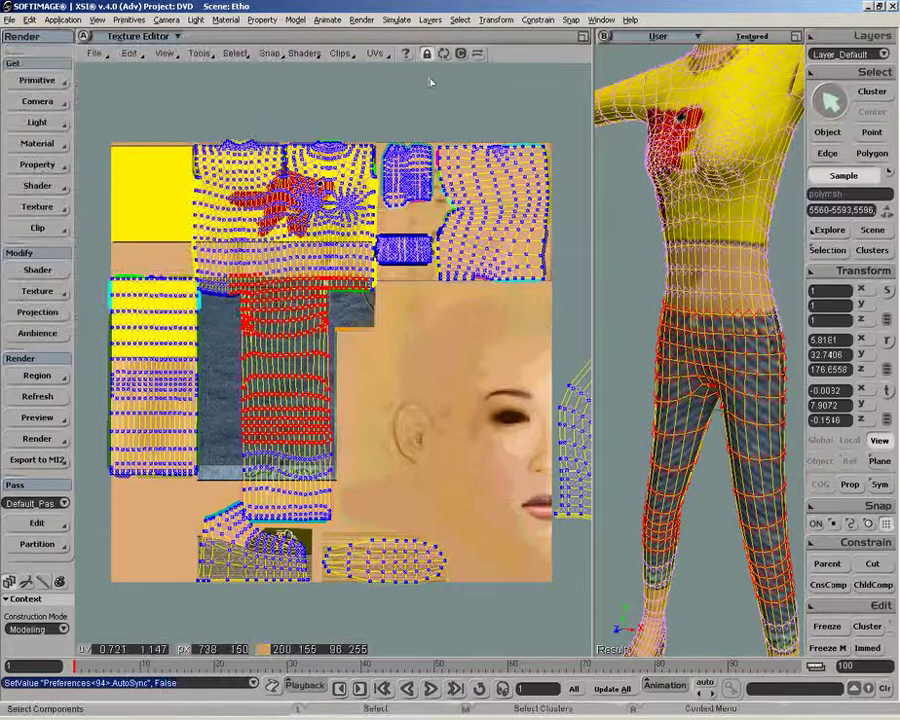
Step: Clear the sample selection in the UV layout
click(432, 89)
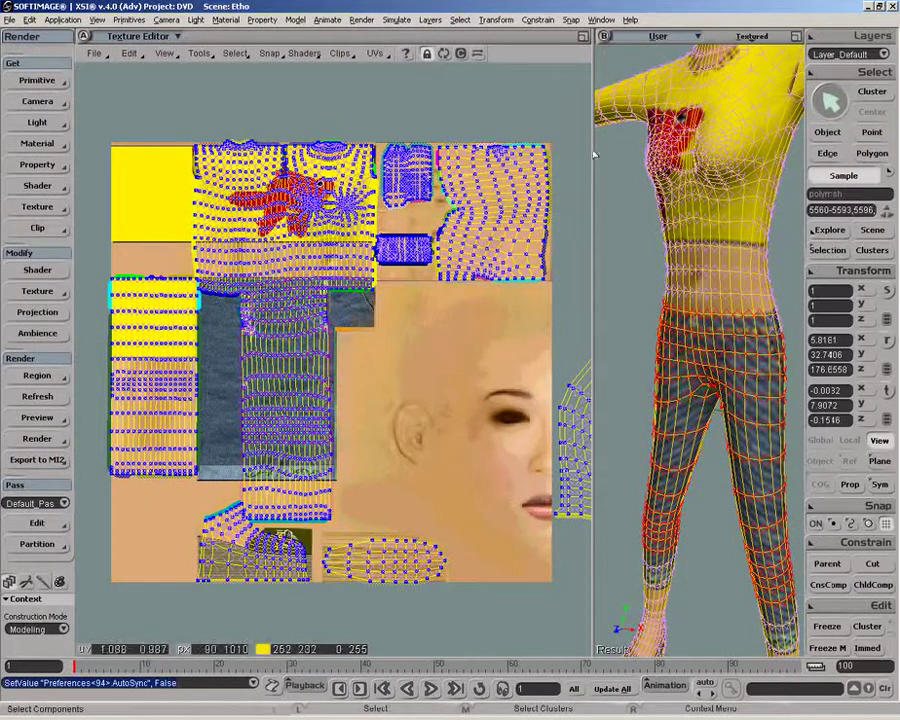
Step: Return to object selection and display the selection command bar in the Texture Editor
key(space)
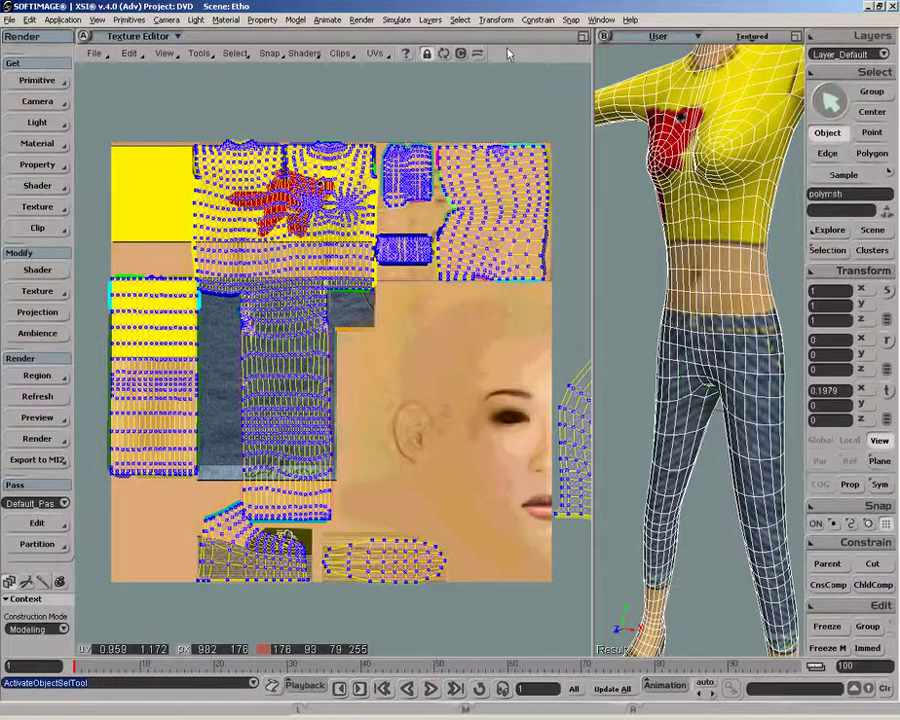
right_click(508, 54)
click(531, 72)
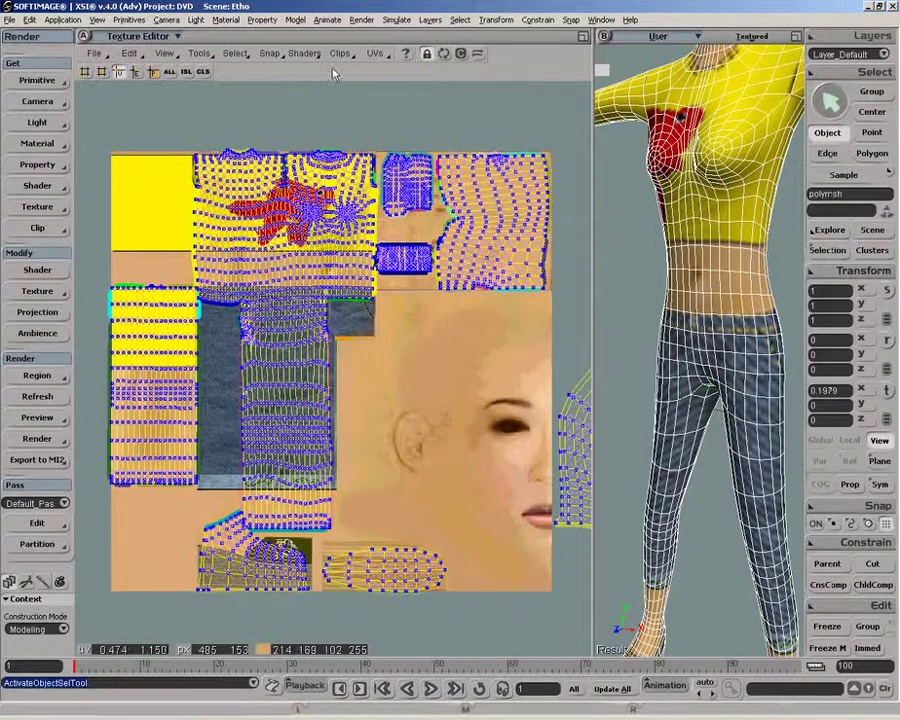
Step: Select two rows of UV samples across the upper jeans leg, using rectangular regions on its middle and outer parts
key(z)
middle_click(263, 342)
middle_click(263, 342)
drag(263, 342, 357, 336)
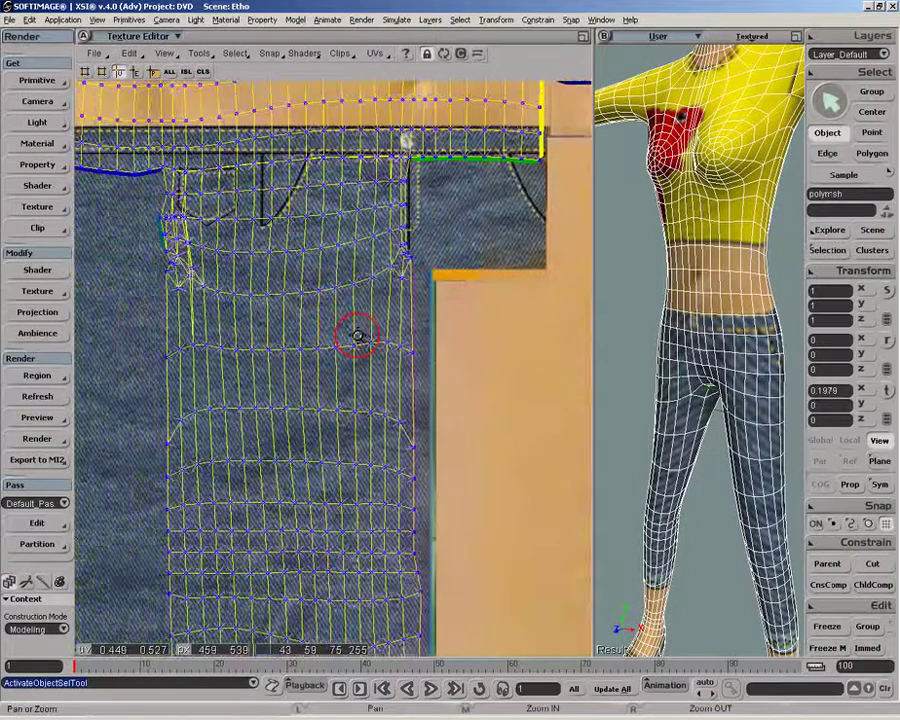
drag(216, 340, 340, 416)
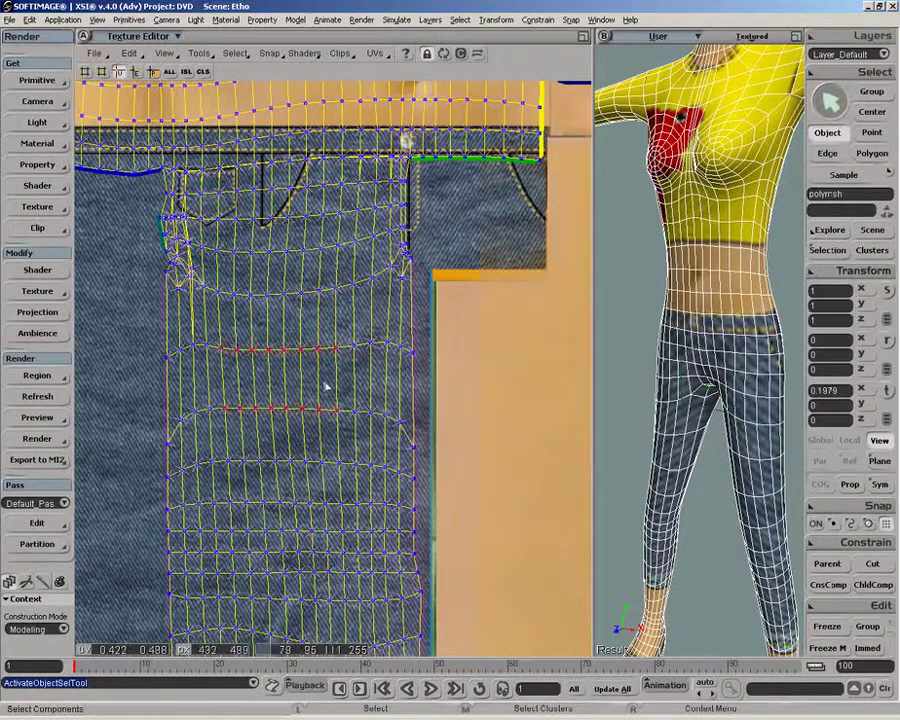
drag(406, 331, 316, 434)
Step: Switch the Texture Editor to edge selection and pick single vertical edges on the upper jeans leg
click(135, 72)
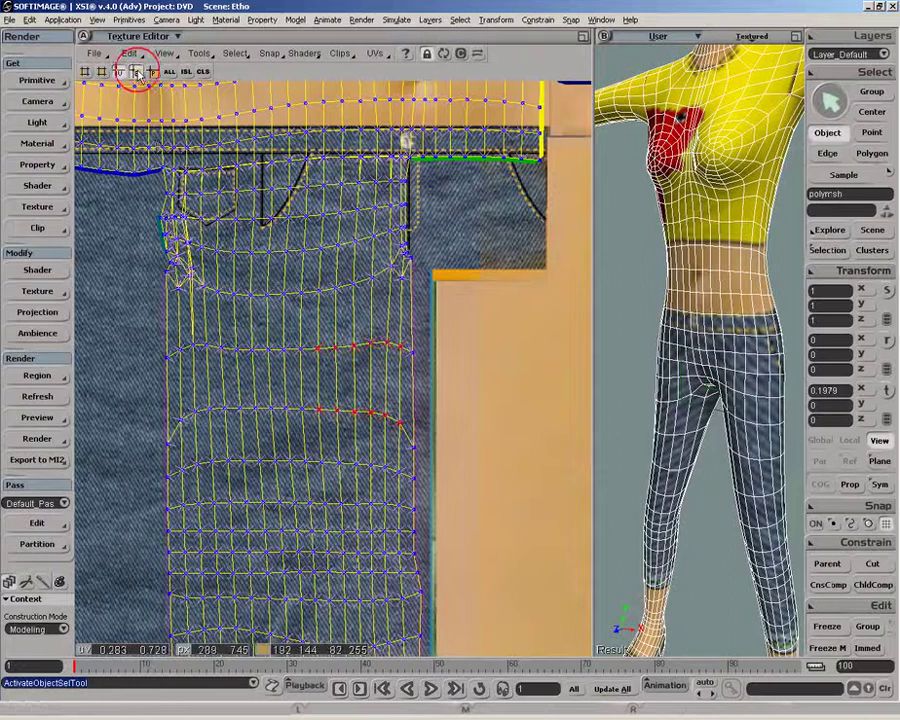
click(255, 373)
drag(255, 373, 271, 384)
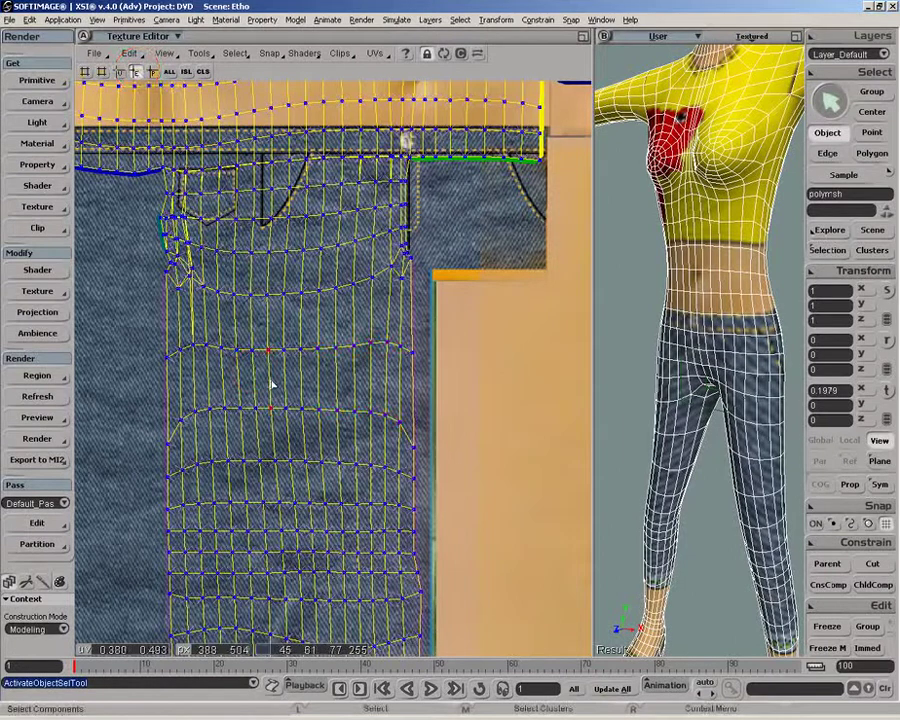
click(285, 384)
Step: Switch to polygon selection and pick individual polygons on the upper jeans leg
key(t)
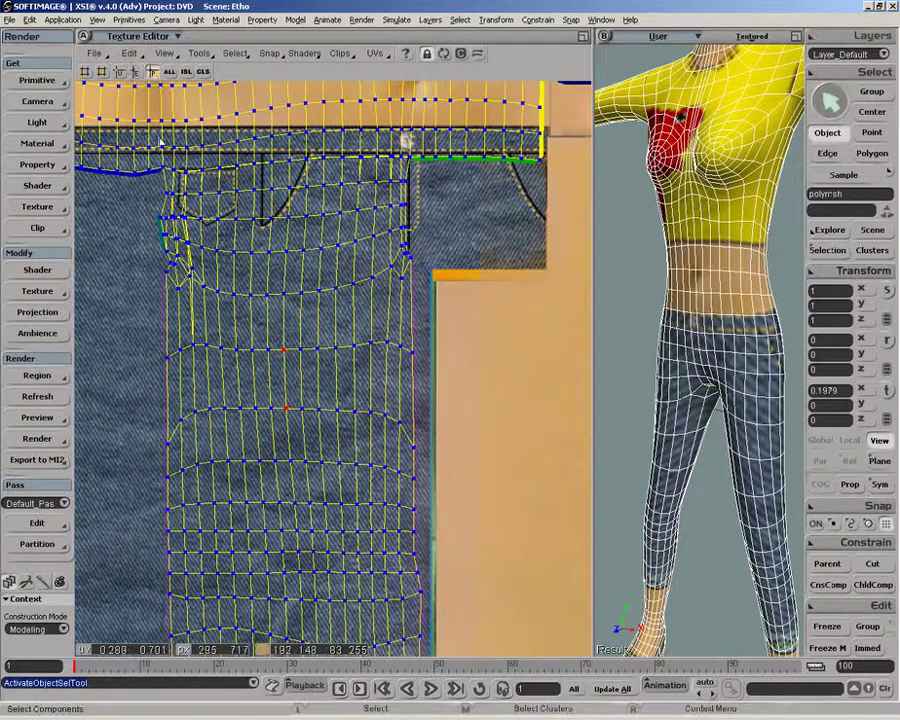
click(241, 325)
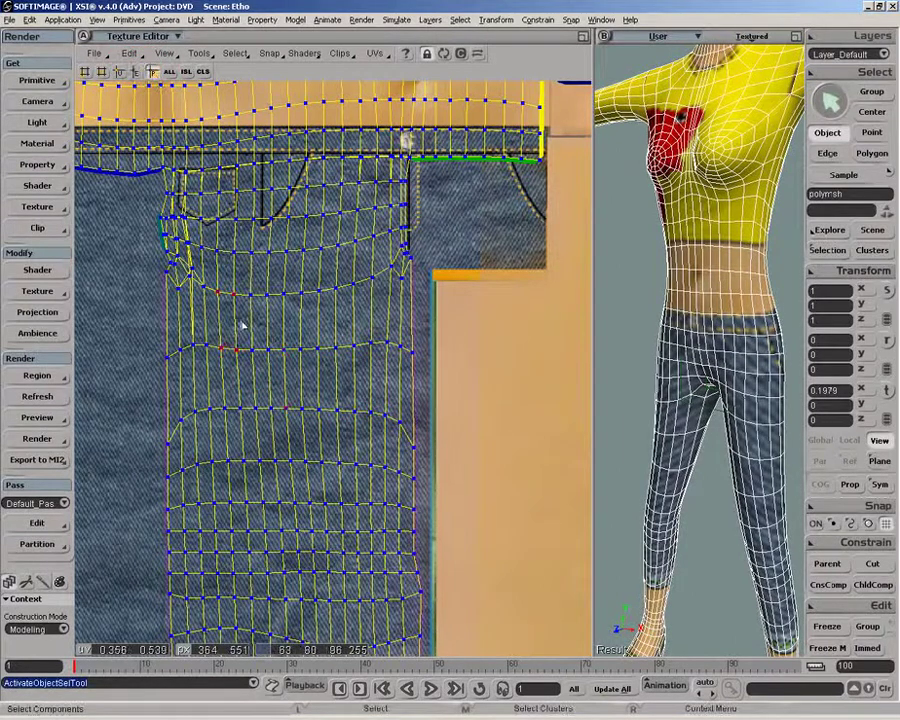
click(261, 379)
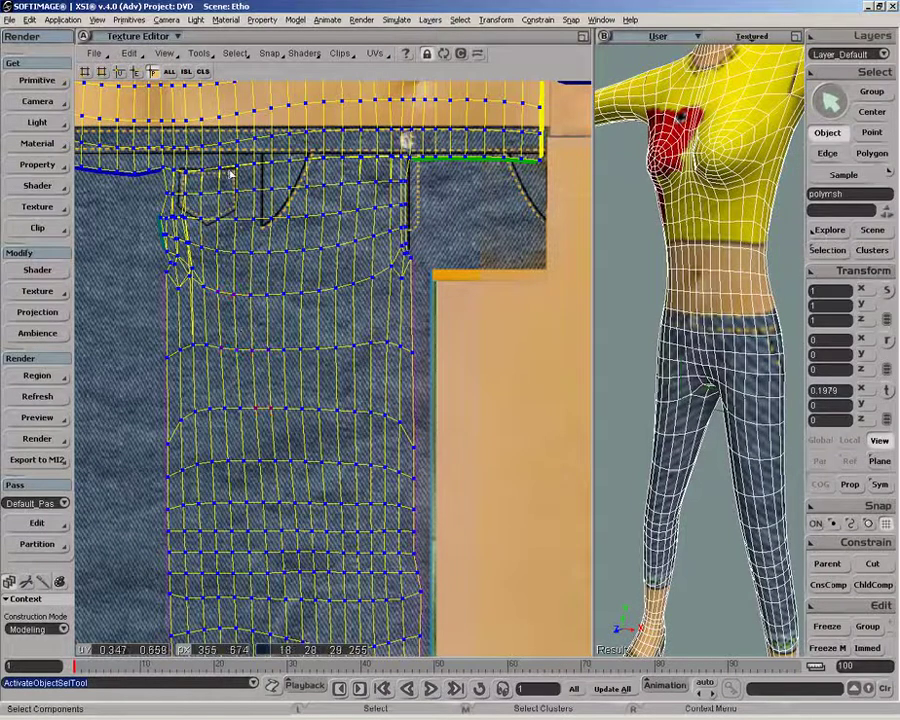
Step: Return to sample selection and select samples along the inner border of the large skin-coloured UV island
click(119, 71)
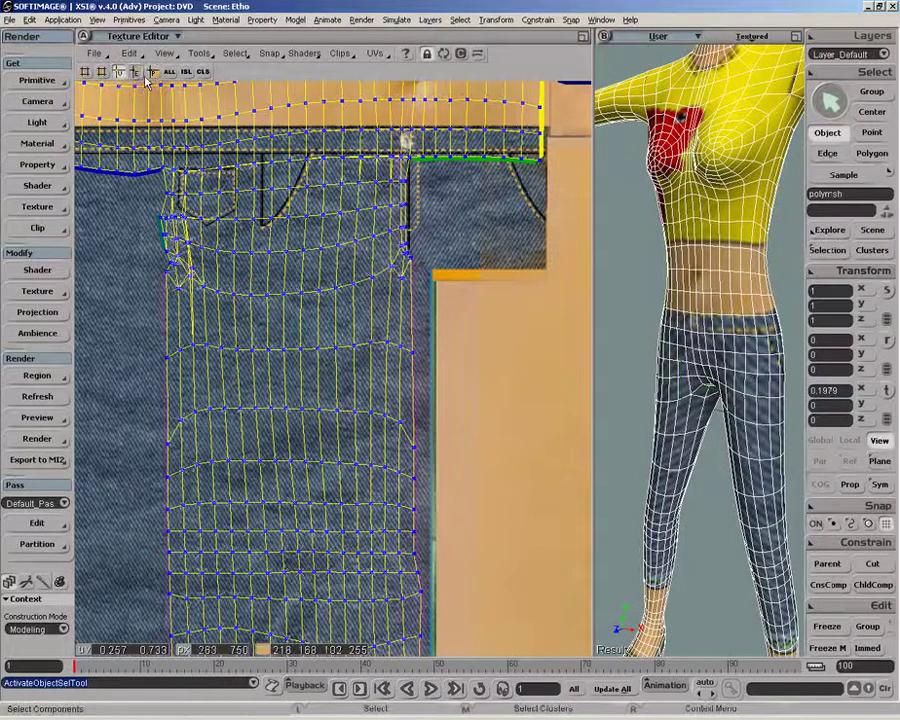
key(z)
right_click(267, 358)
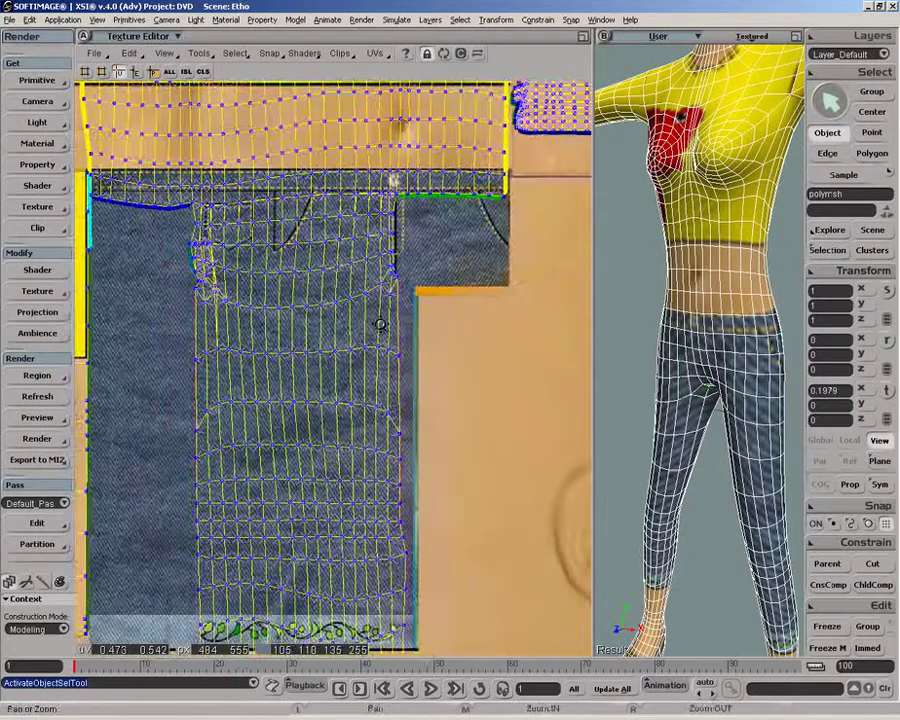
drag(446, 205, 265, 417)
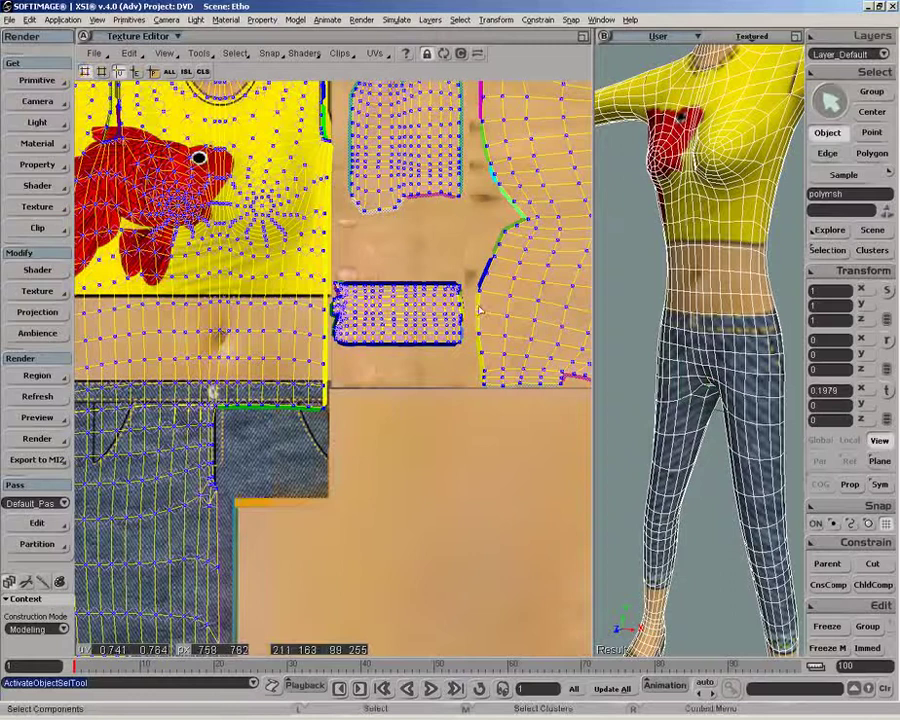
drag(482, 354, 485, 360)
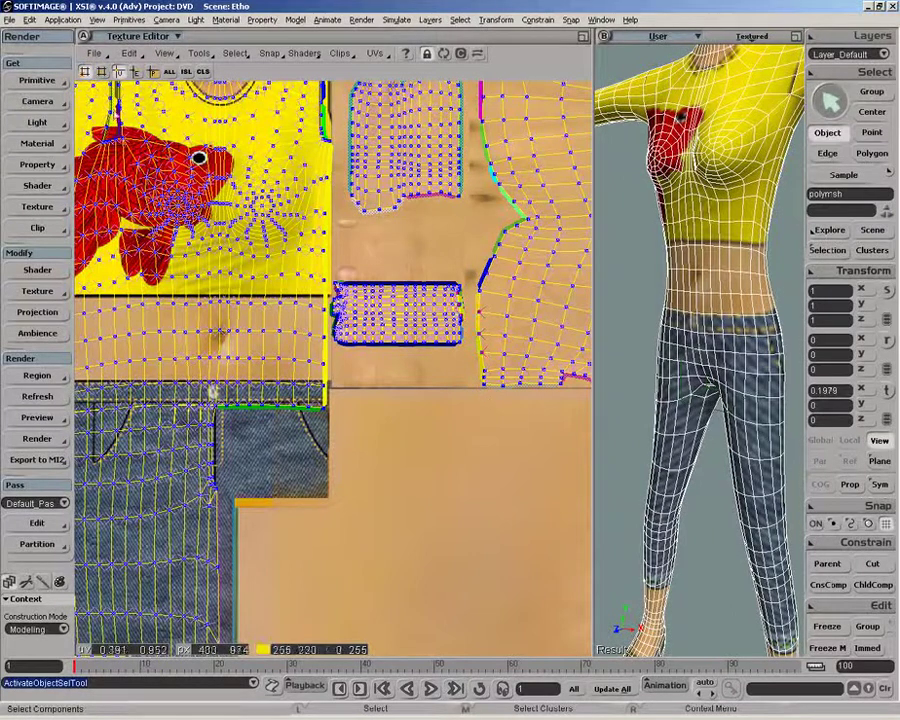
Step: Switch to island selection and select the large skin-coloured island, then the small rectangular island beside it
key(z)
right_click(322, 354)
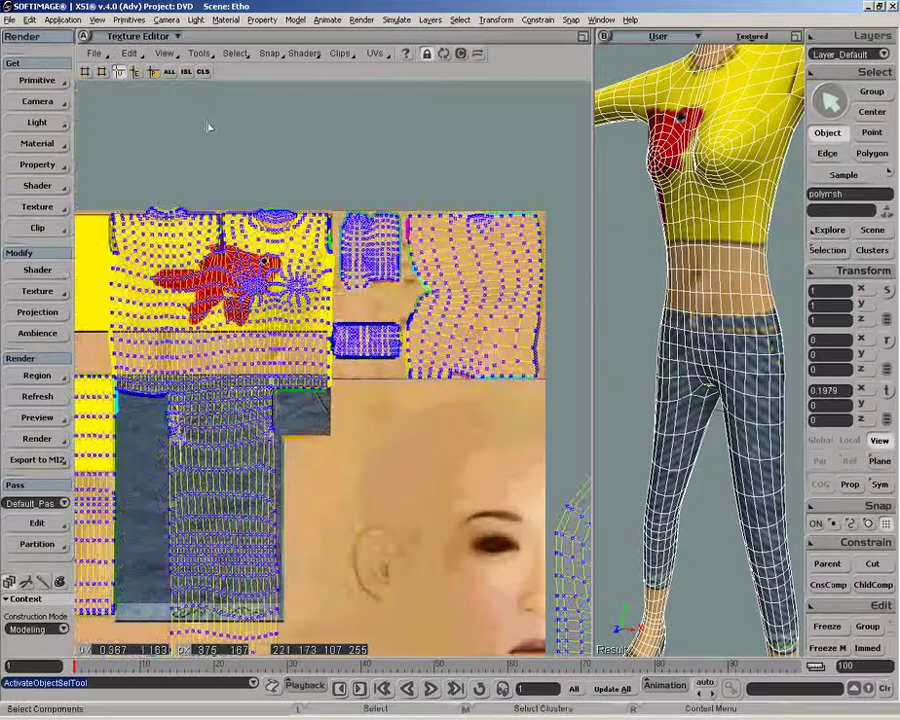
click(186, 71)
click(432, 346)
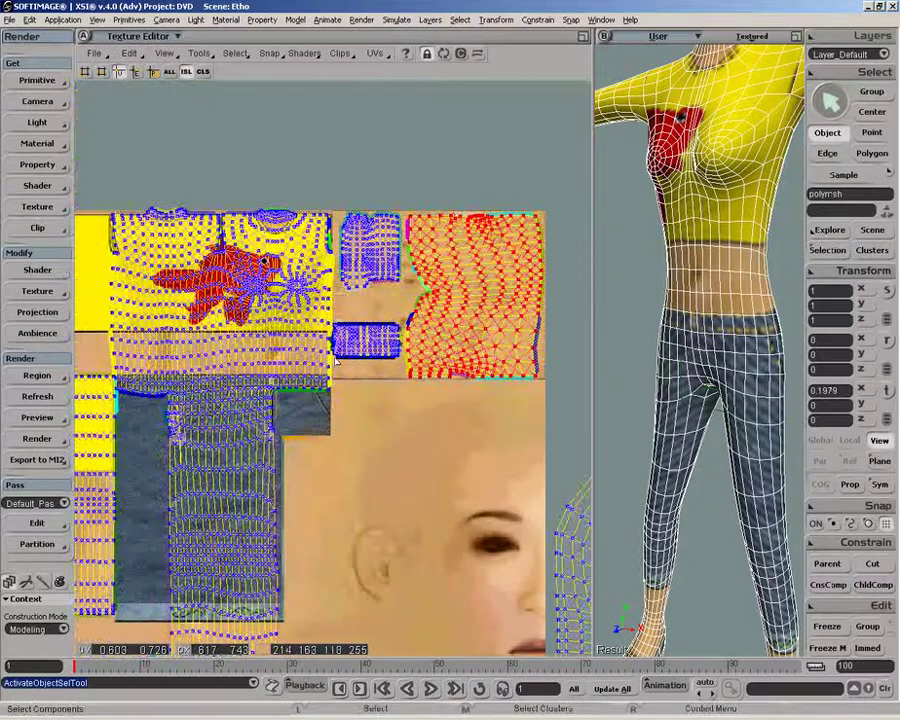
click(334, 358)
click(350, 348)
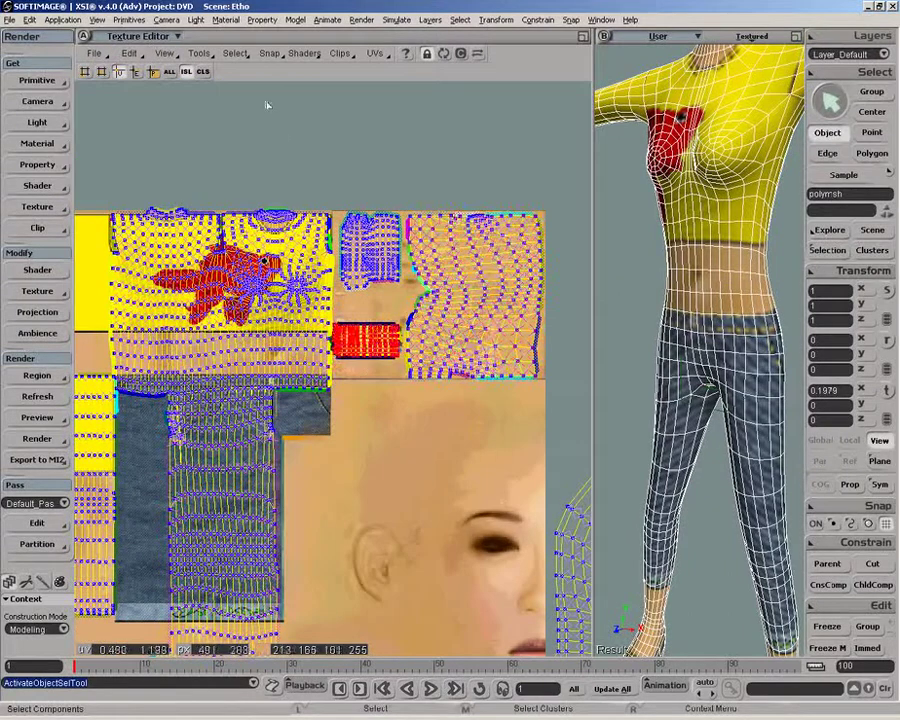
Step: Switch to cluster selection and pick on the large skin-coloured island
click(204, 72)
click(459, 327)
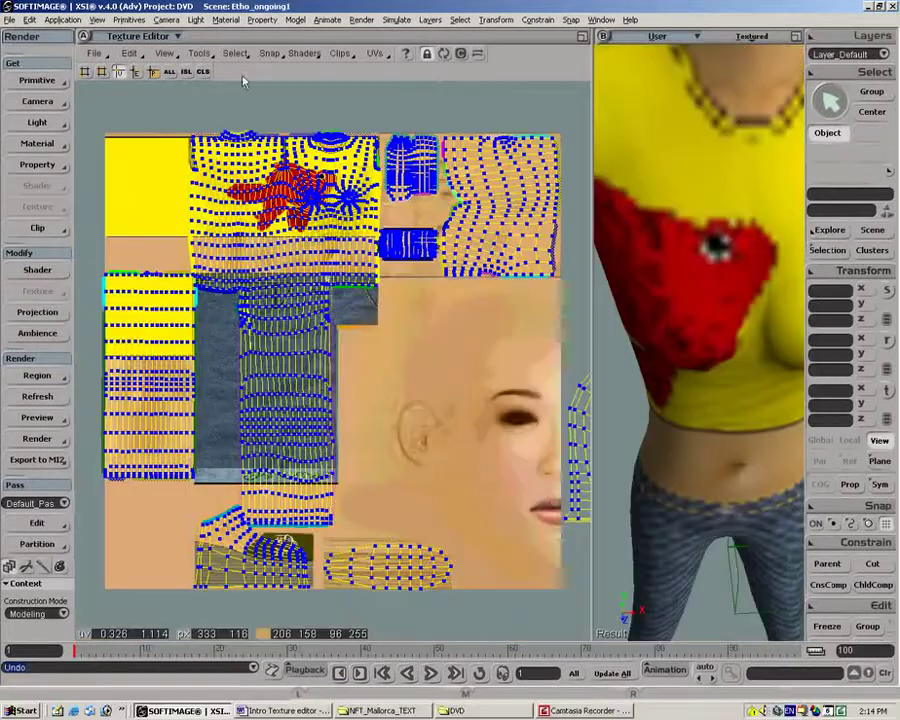
Step: Display the View command bar and select a rectangular block of samples on the upper jeans leg
right_click(241, 78)
click(262, 108)
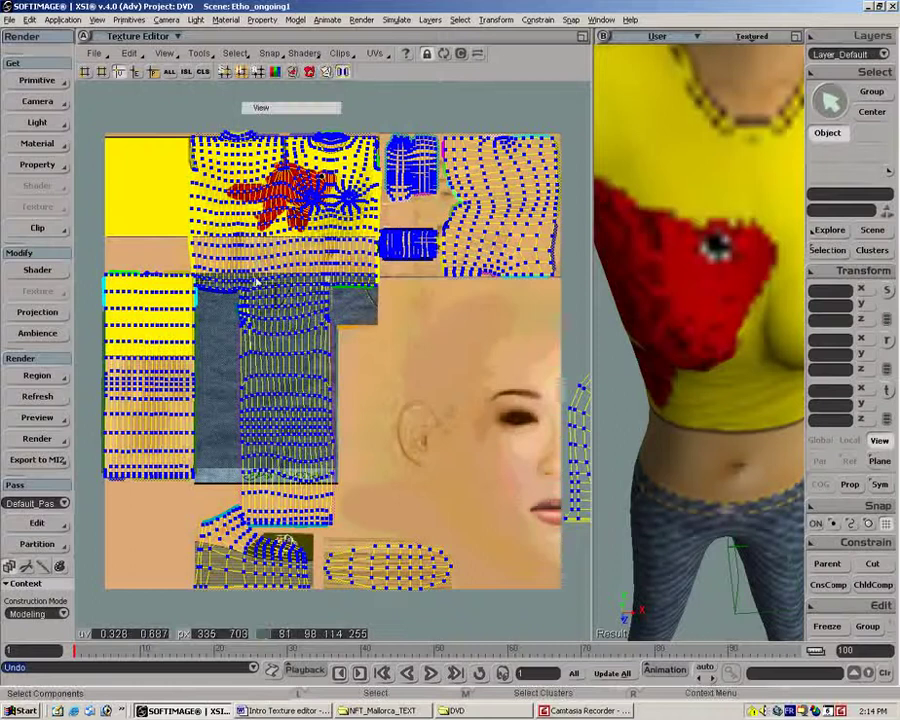
drag(261, 304, 307, 378)
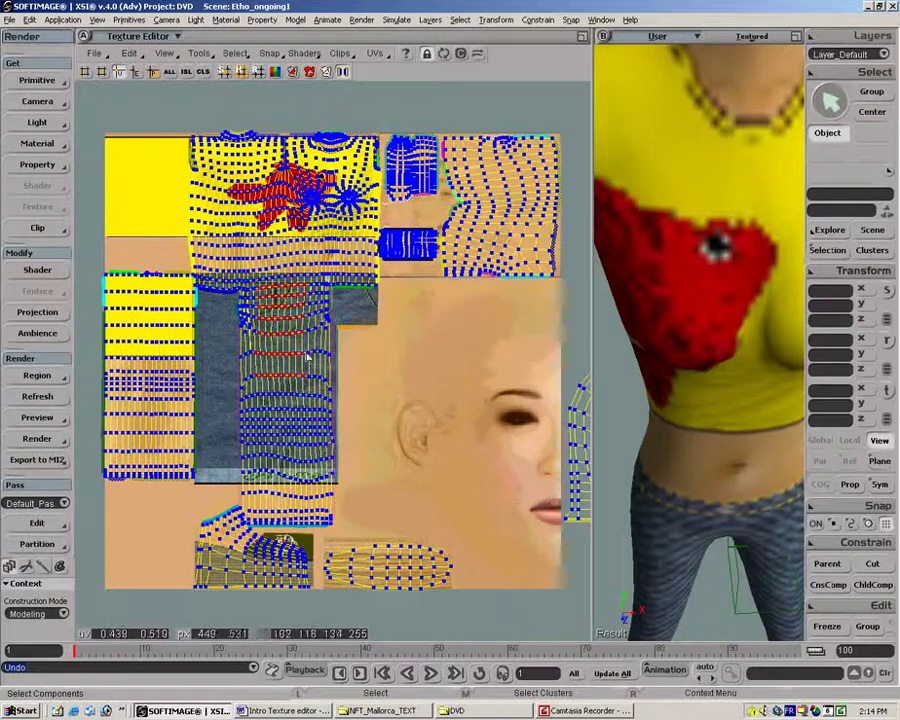
Step: Hide and unhide the selected jeans samples, then isolate them and restore the full UV layout
click(241, 74)
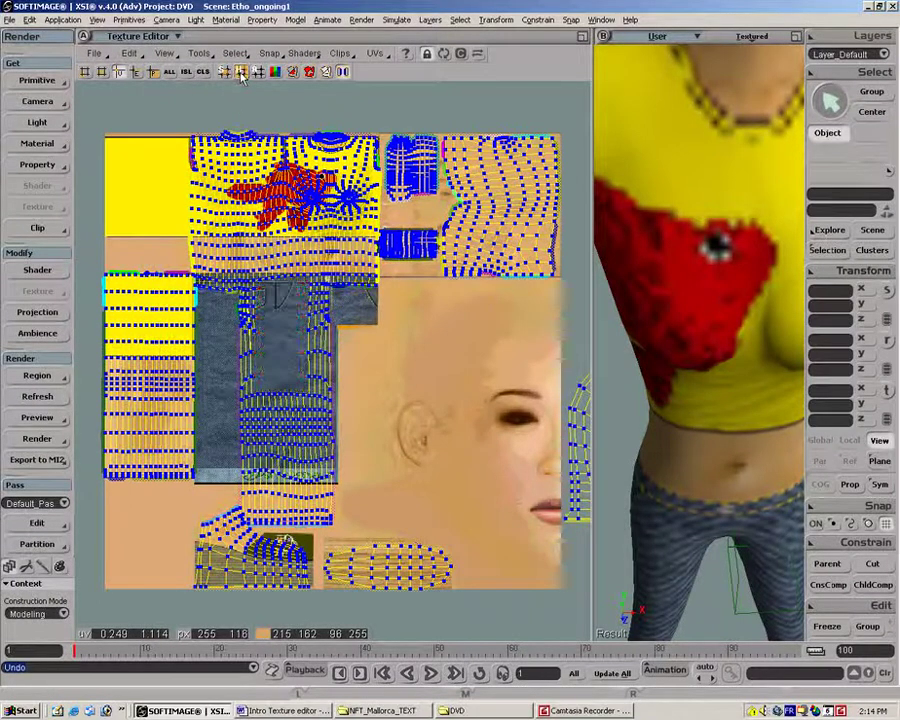
click(258, 73)
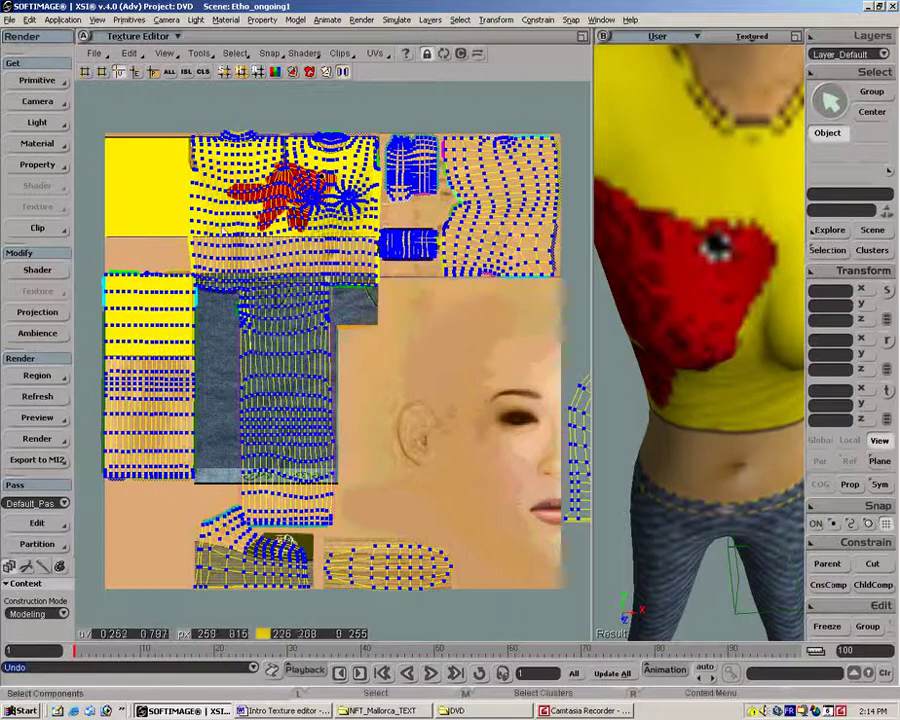
click(225, 73)
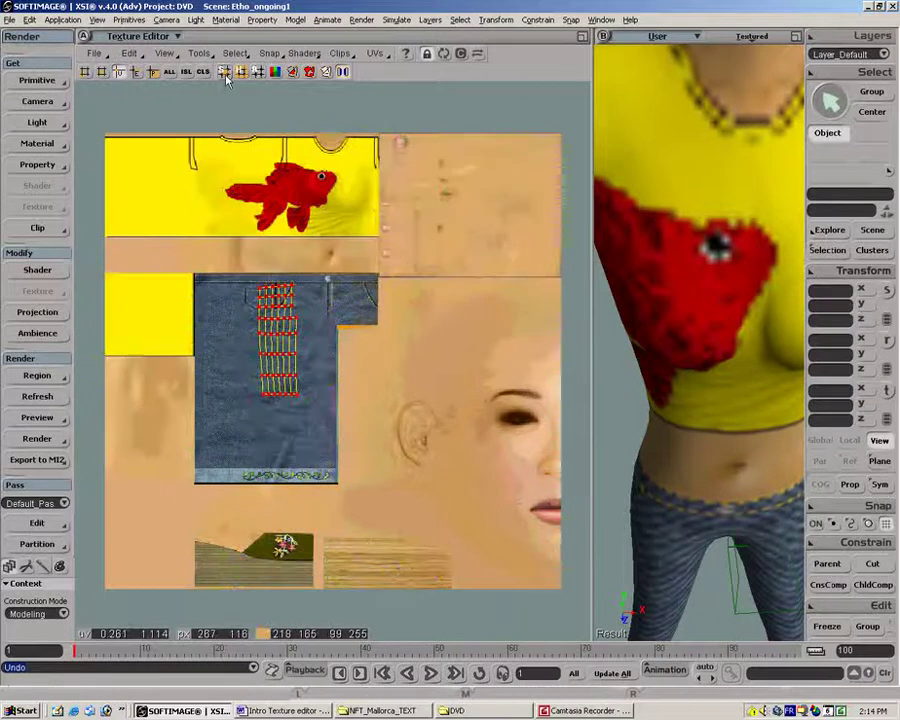
click(225, 73)
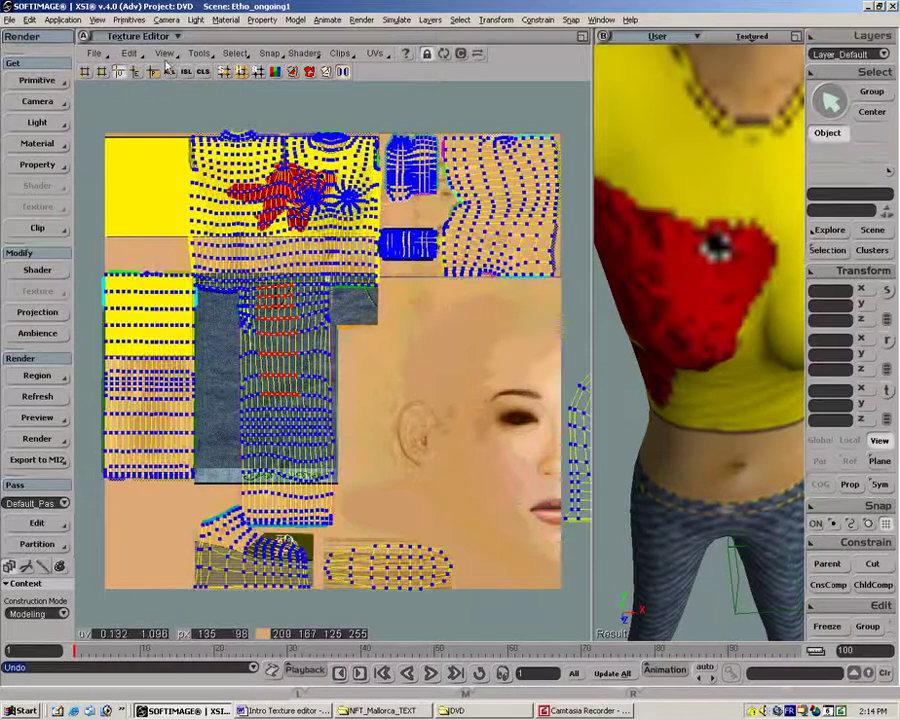
Step: Turn on dimming of the texture image and set its dim factor to 0.587 in the Texture Editor preferences
click(272, 73)
click(271, 73)
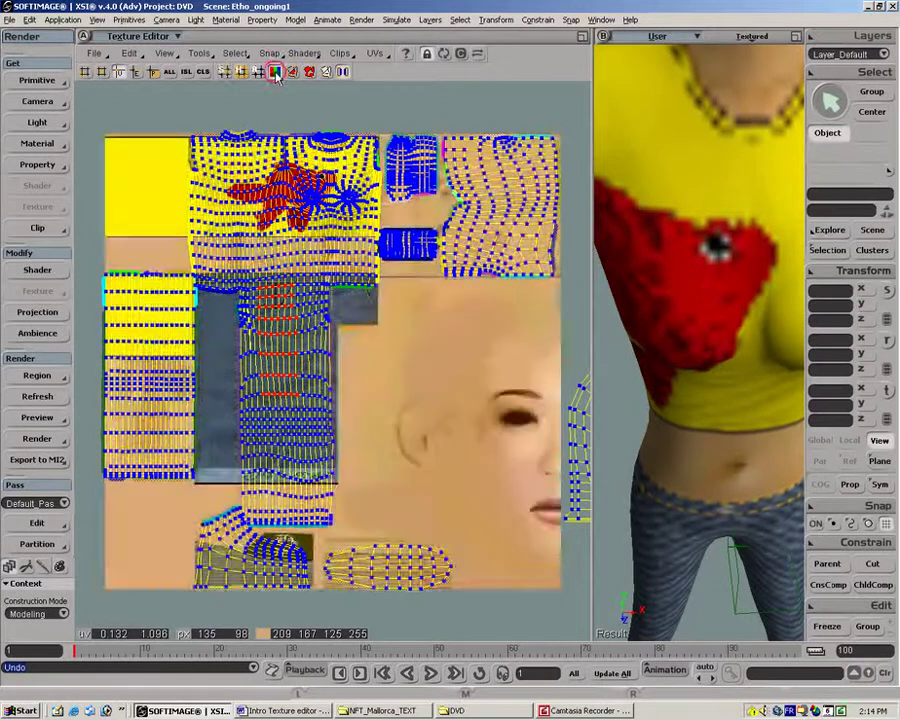
click(271, 73)
click(93, 53)
click(120, 161)
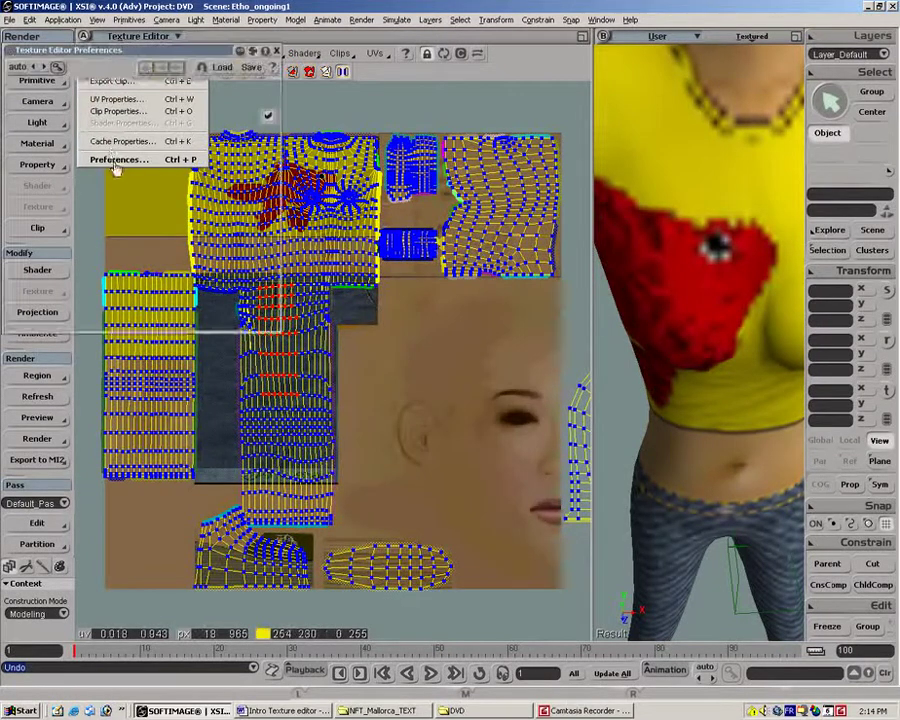
drag(208, 301, 242, 302)
click(276, 50)
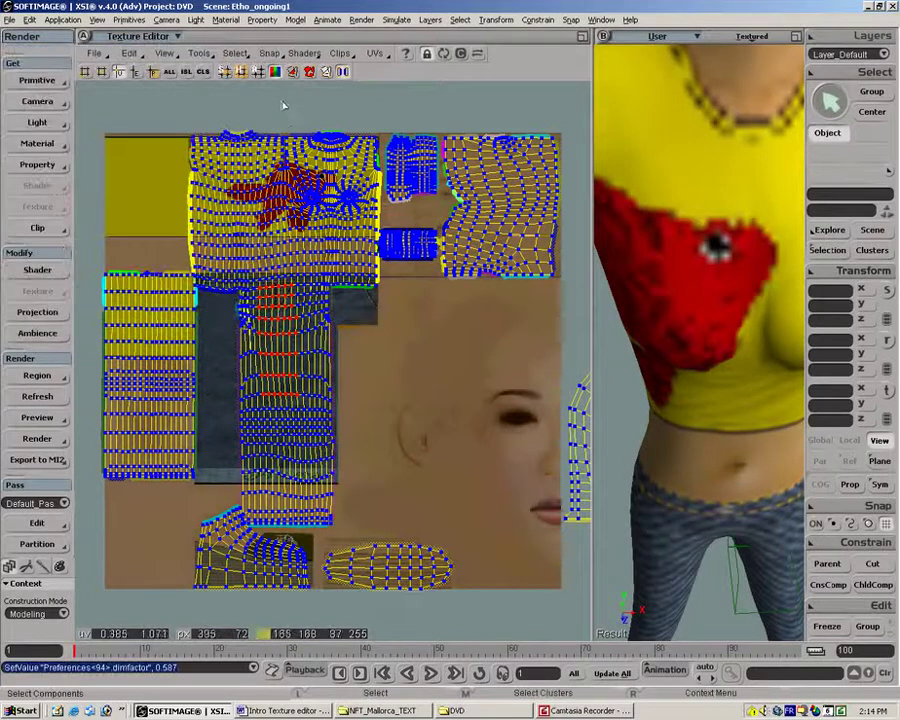
Step: Highlight the polygons of the limb islands, then switch the polygon highlighting to the torso island
click(294, 75)
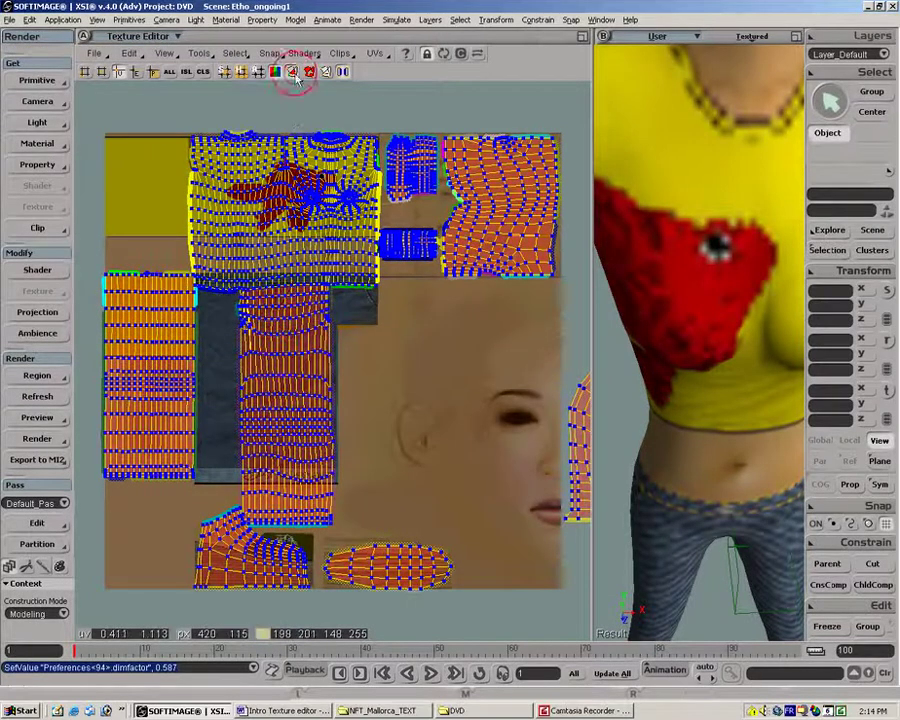
click(311, 75)
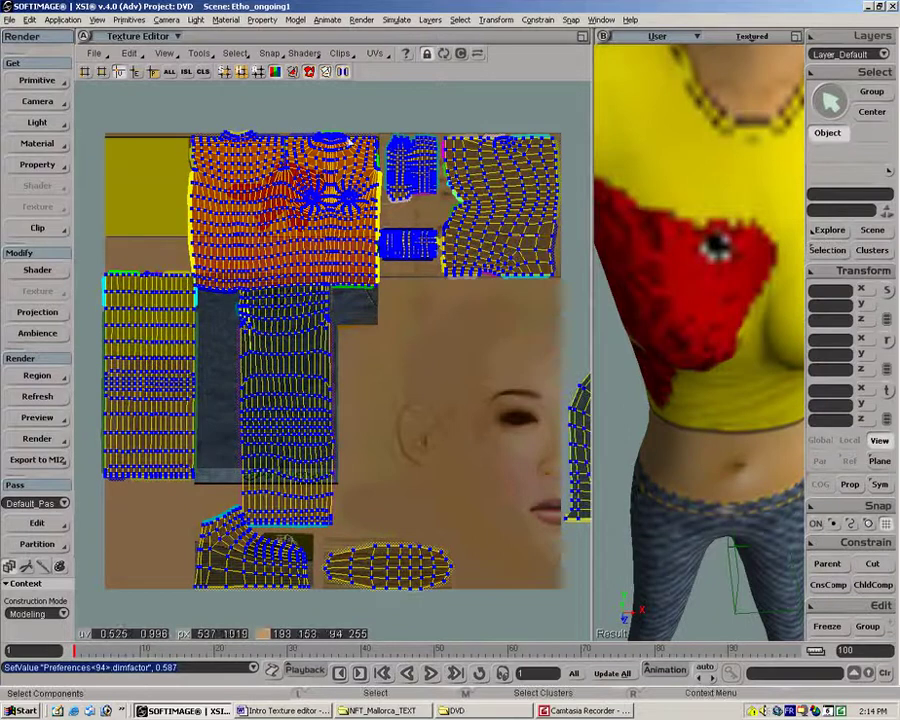
Step: Select a polygon in the torso island's waist area with polygon selection, translate it, and undo the move
key(z)
middle_click(356, 258)
scroll(355, 258, up, 3)
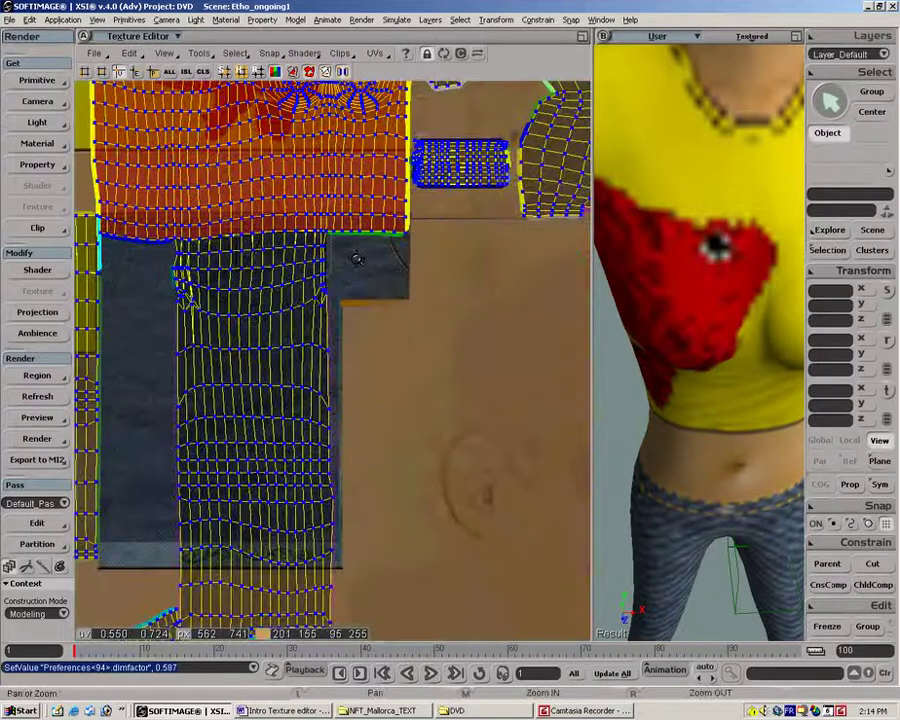
click(153, 72)
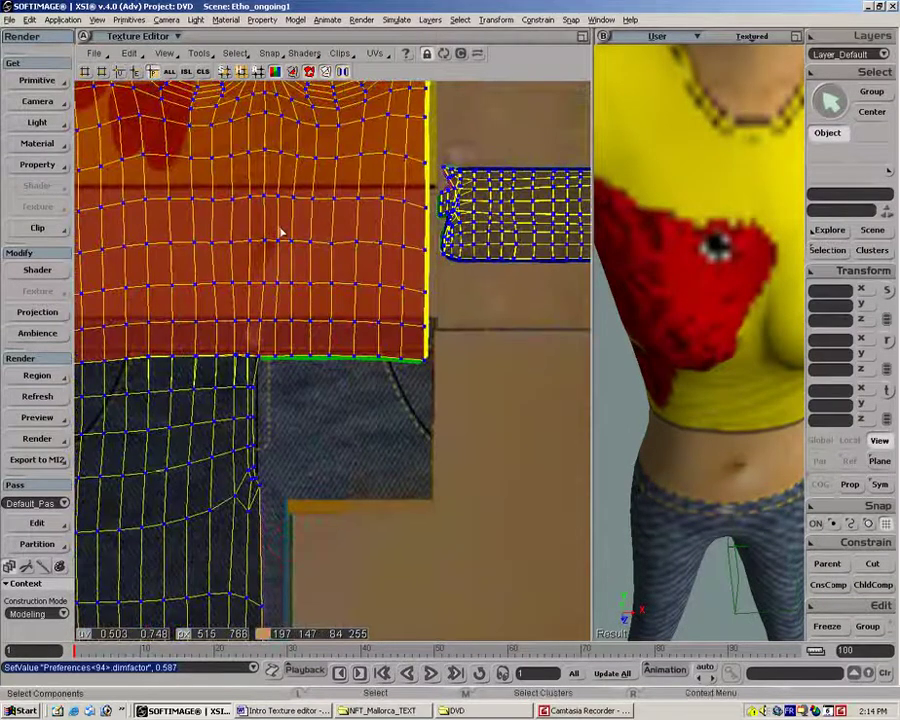
key(v)
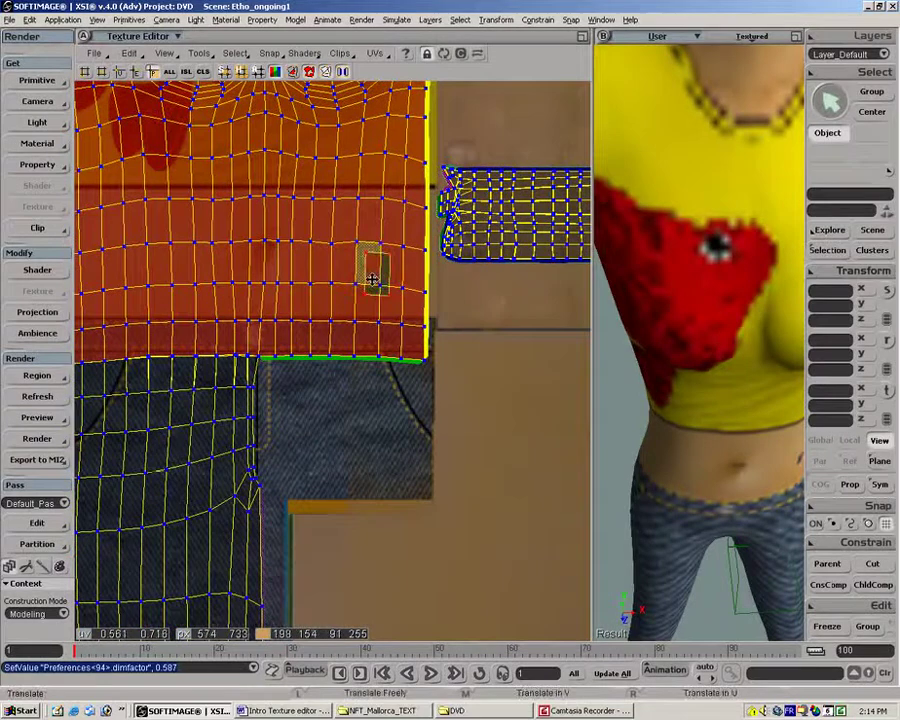
key(ctrl+z)
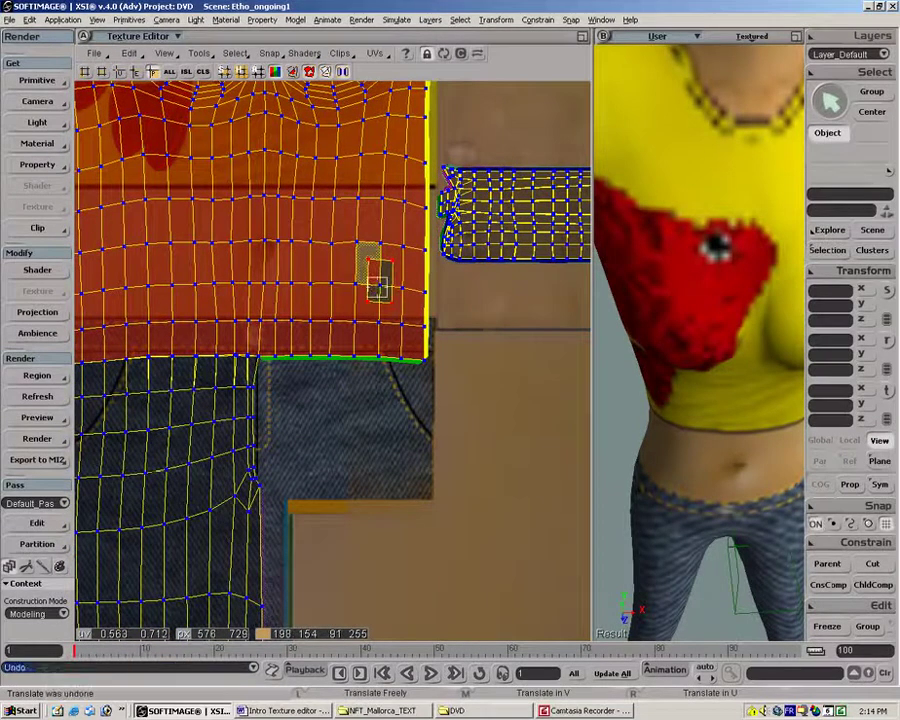
Step: Switch to sample selection and pull apart individual samples of a vertex in the torso island's waist area
click(329, 76)
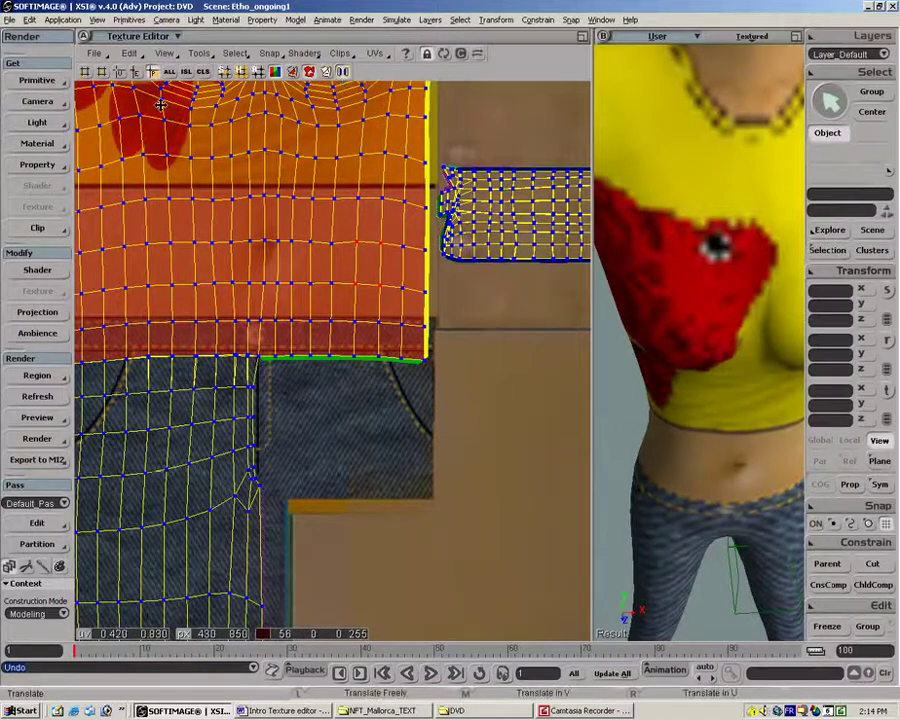
key(t)
key(z)
middle_drag(265, 279, 285, 287)
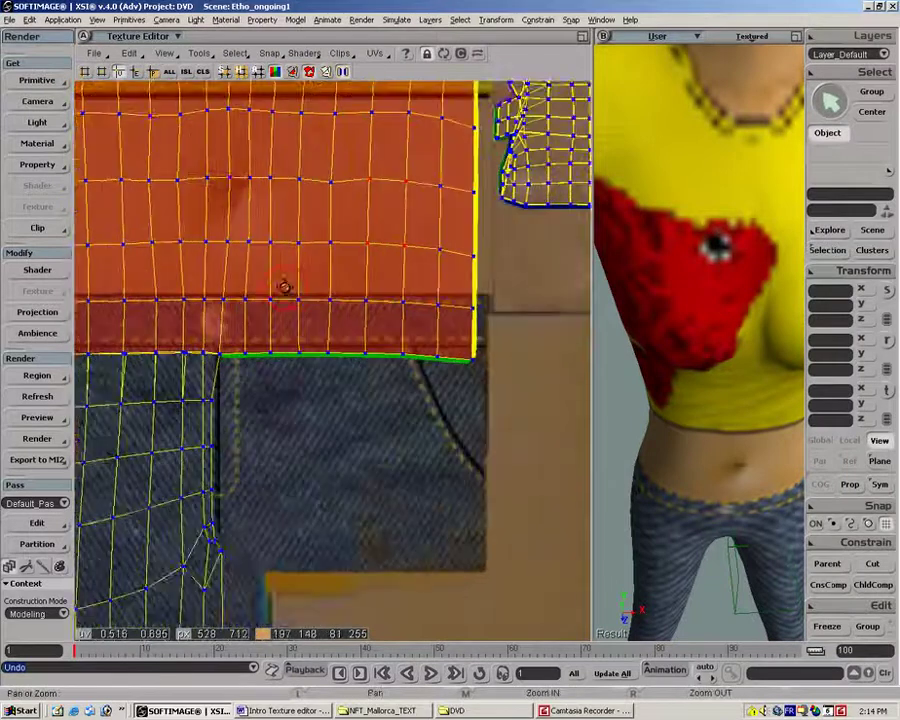
drag(285, 287, 251, 431)
key(v)
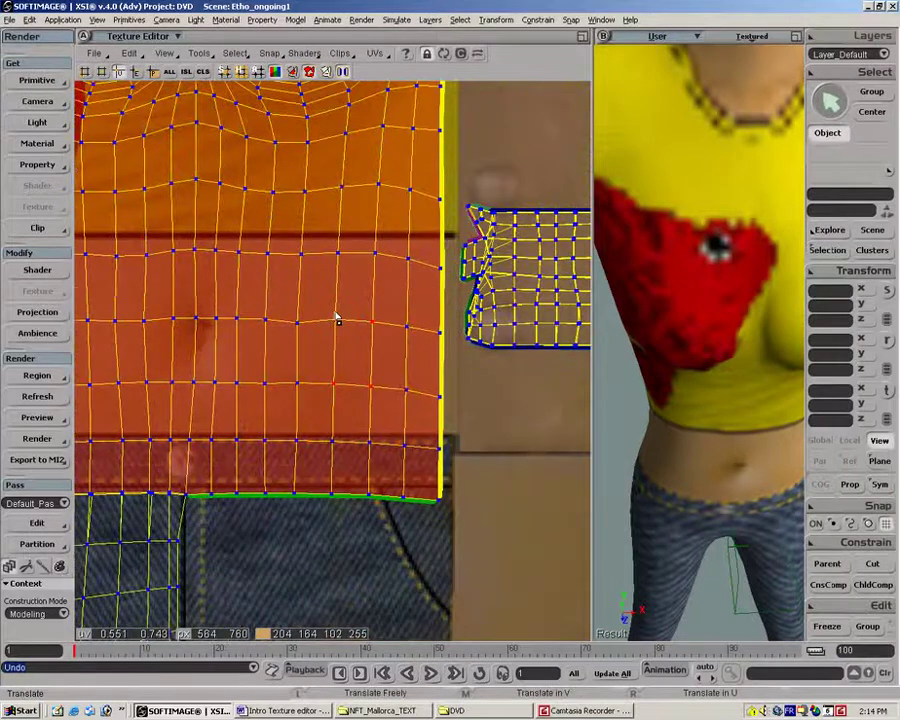
mouse_move(334, 308)
mouse_down()
mouse_move(340, 340)
mouse_move(349, 308)
mouse_up()
drag(336, 319, 317, 374)
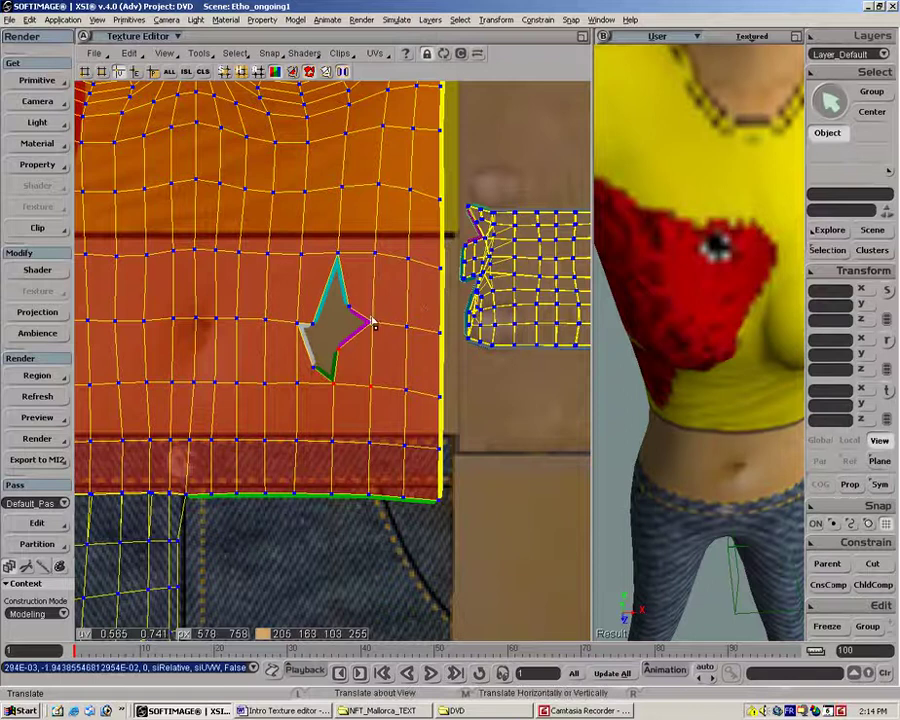
Step: Return to component selection and show the Tools and Cleanup Tools command bars in the Texture Editor
key(space)
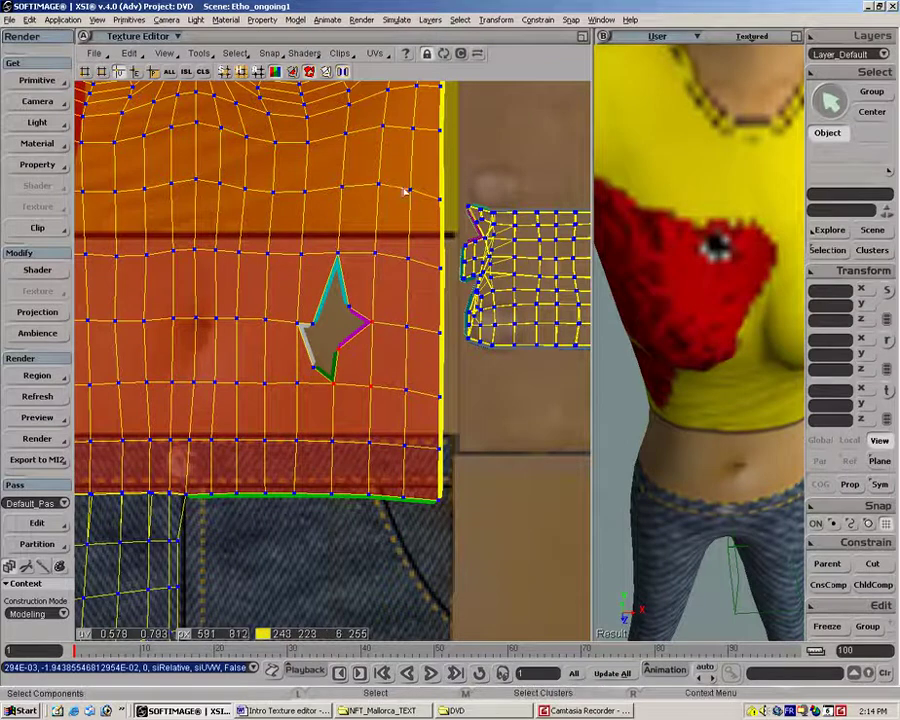
right_click(399, 79)
click(421, 118)
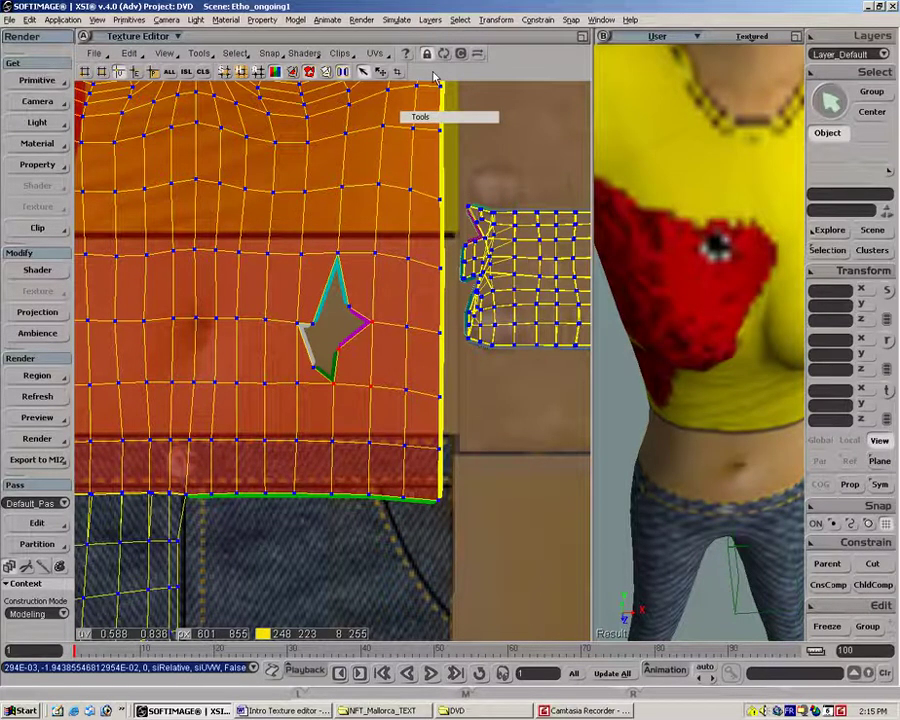
right_click(435, 77)
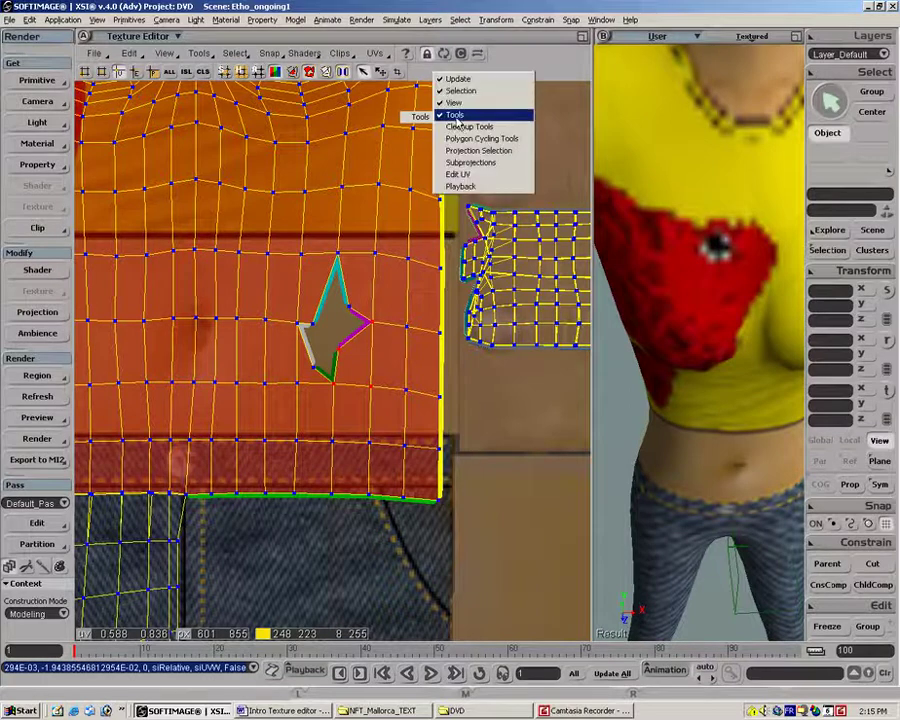
click(459, 126)
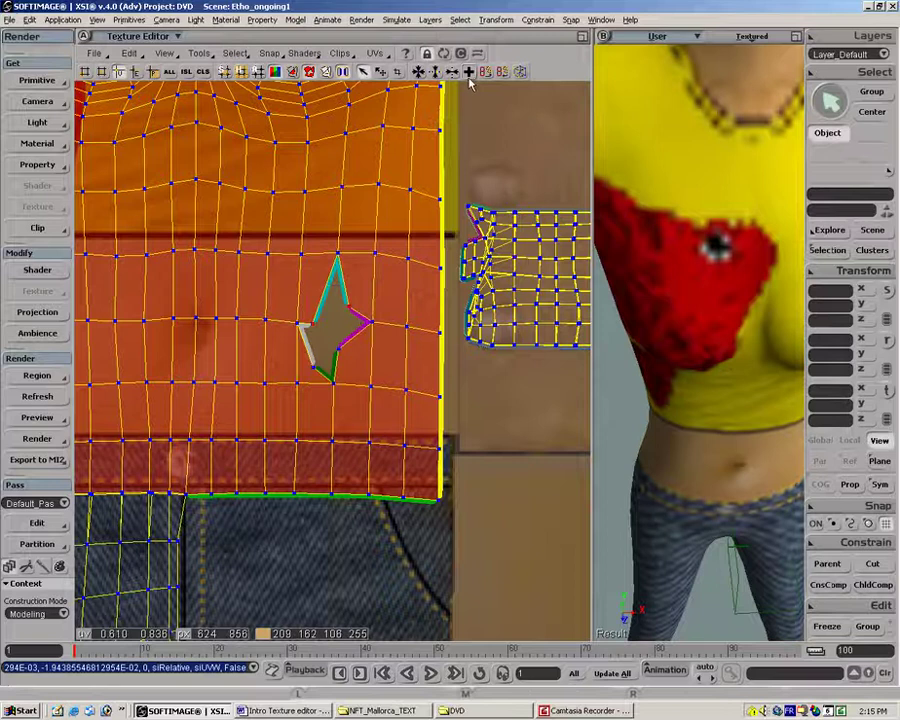
Step: Collapse selected samples around the torn vertex in V and in U, then heal the tear in the torso island
click(433, 73)
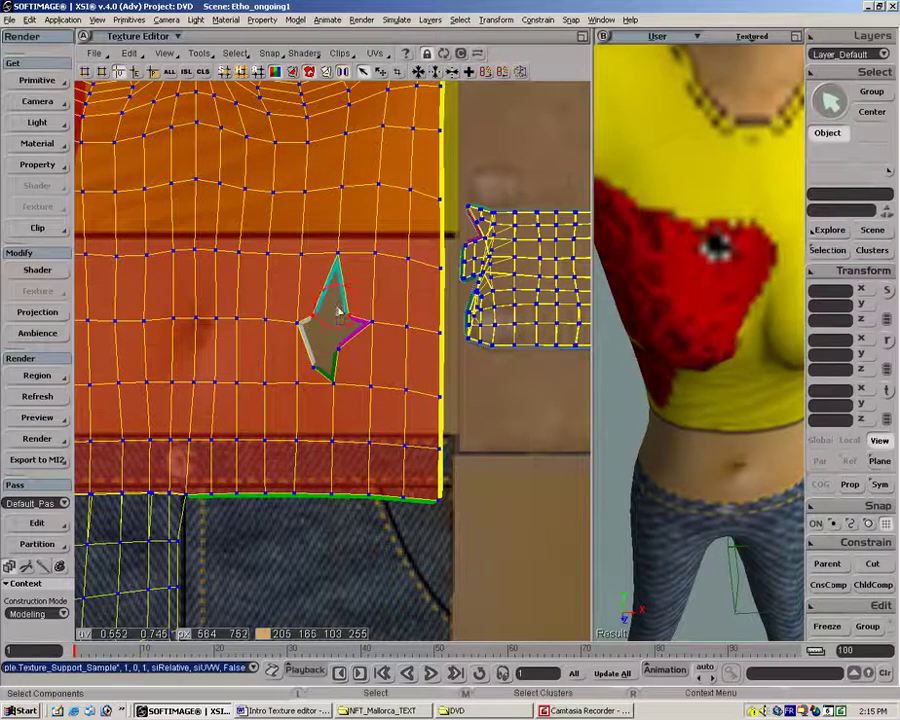
click(448, 73)
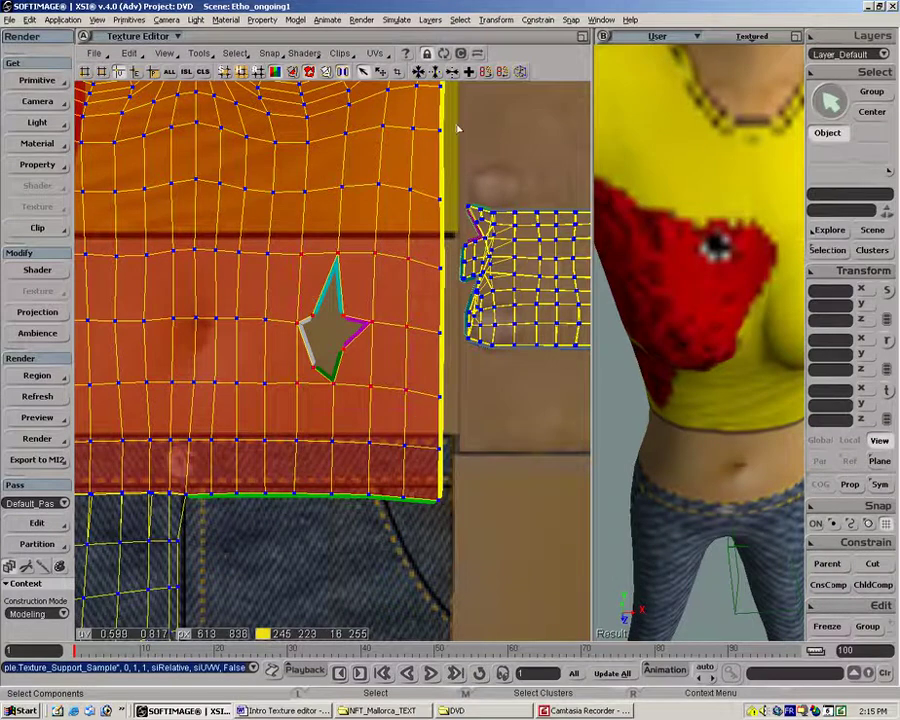
click(469, 74)
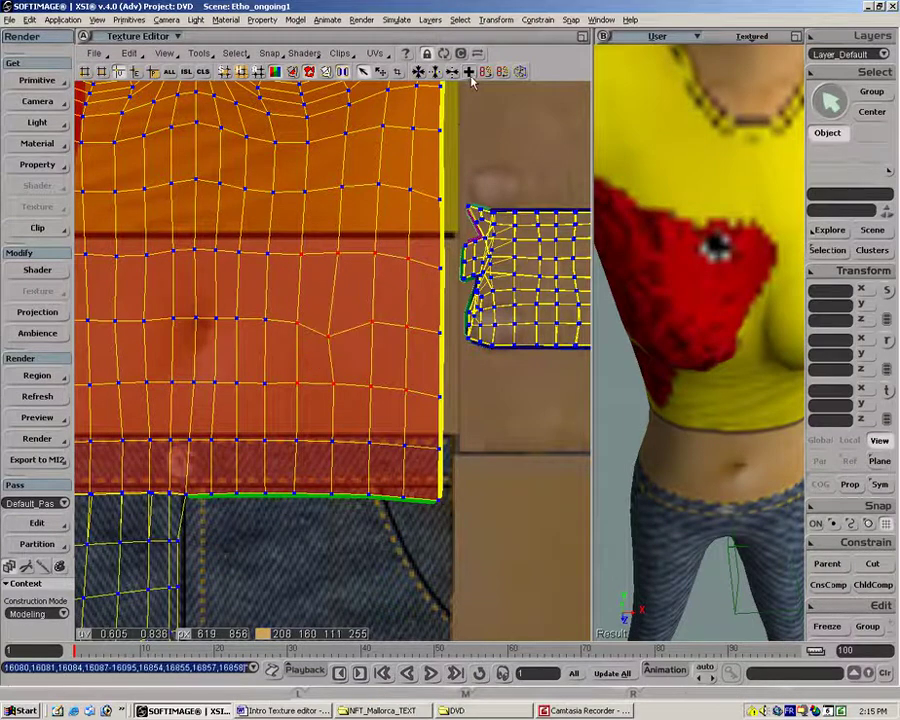
Step: Show the Polygon Cycling Tools command bar and try its first cycling tool on the fish print area
right_click(538, 72)
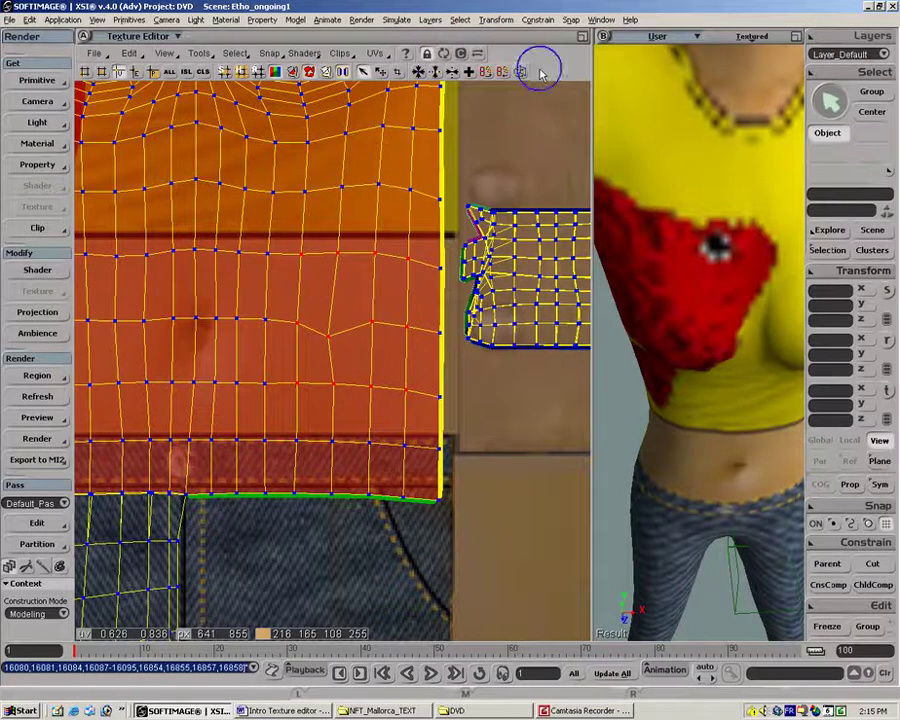
click(565, 136)
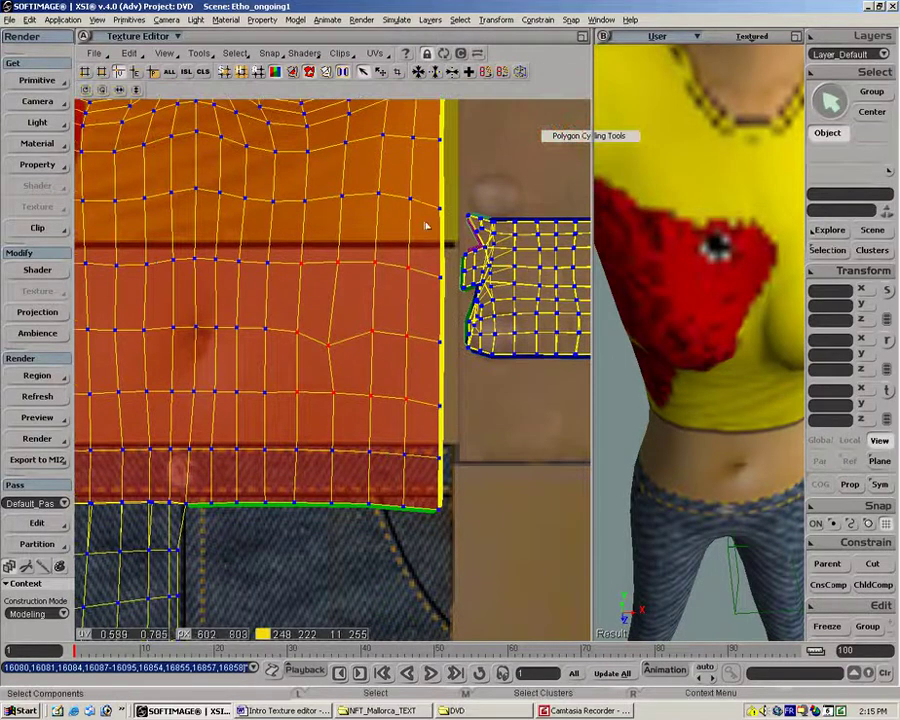
key(z)
drag(268, 262, 452, 587)
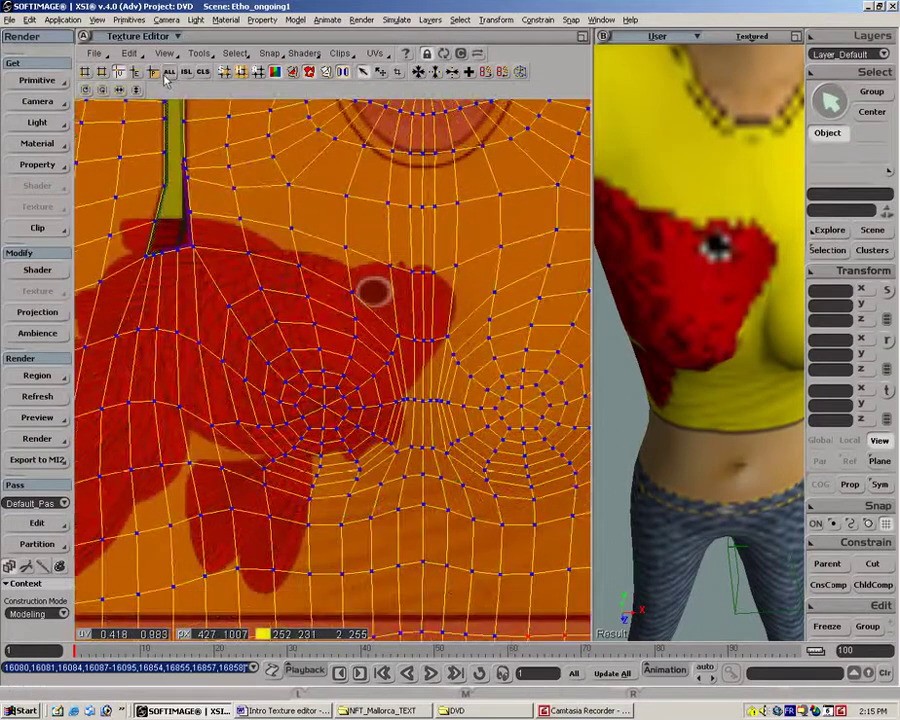
click(86, 90)
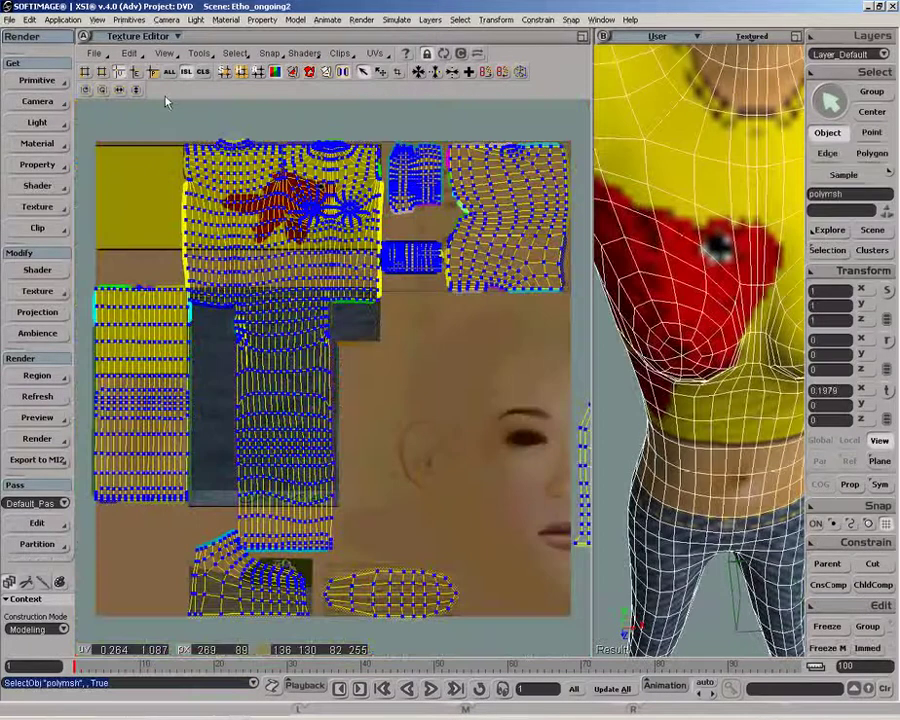
Step: Show the Projection Selection command bar and select the samples facing each X direction, then those facing Z+
right_click(166, 100)
click(208, 175)
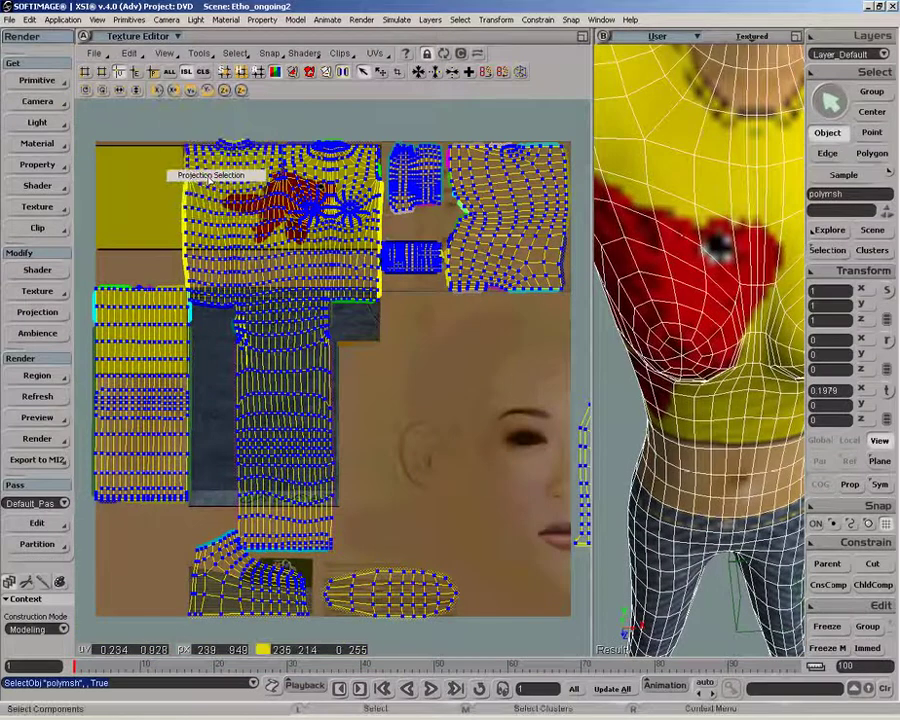
click(157, 90)
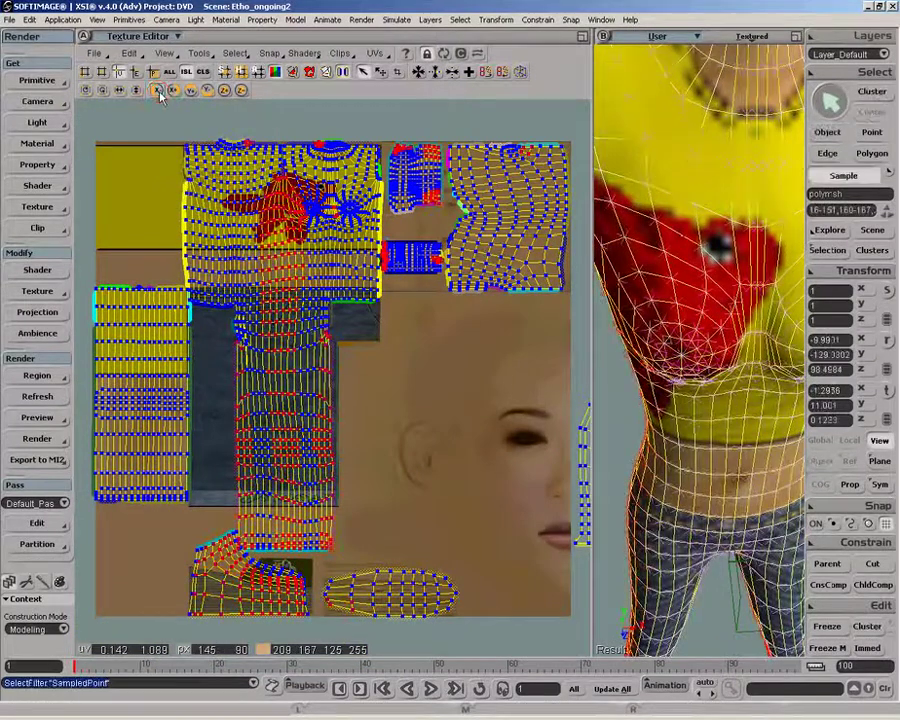
click(174, 90)
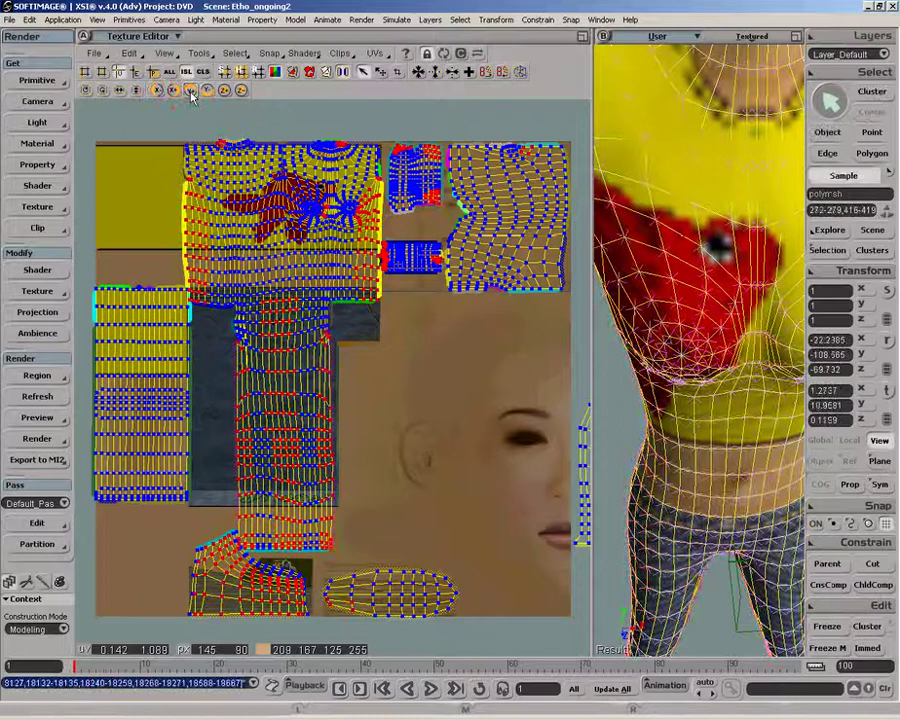
click(224, 90)
click(225, 91)
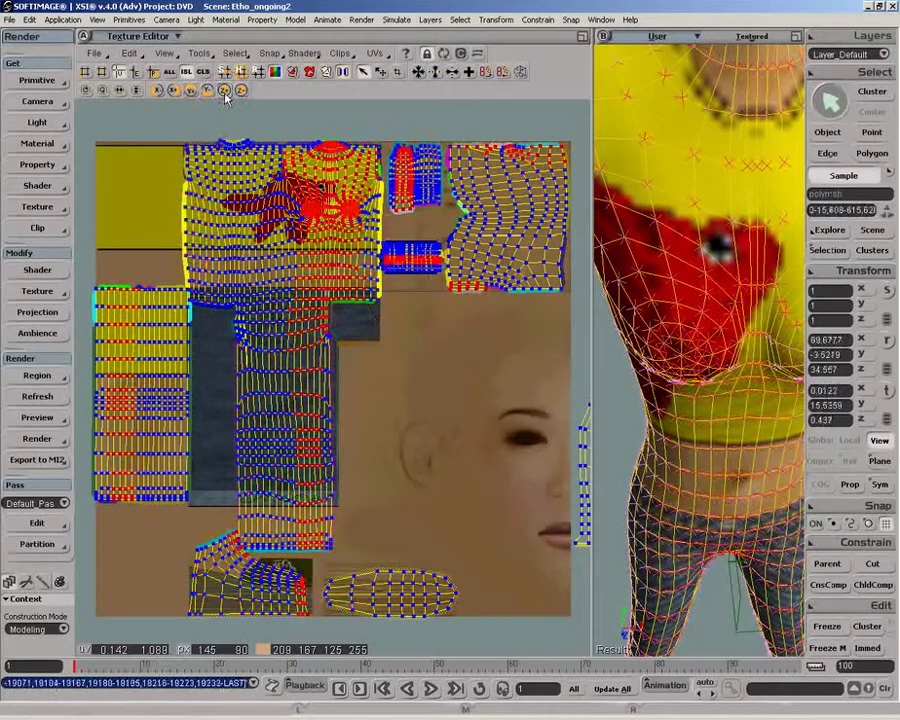
Step: Show the Subprojections command bar and apply a cylindrical XY subprojection to the limb island beside the jeans texture
right_click(272, 97)
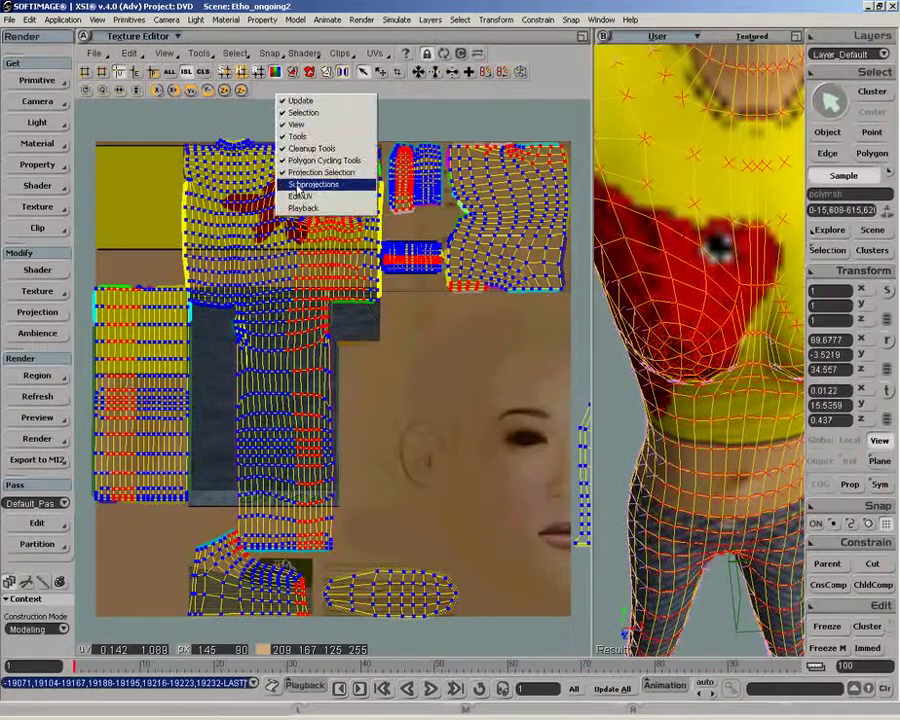
click(300, 184)
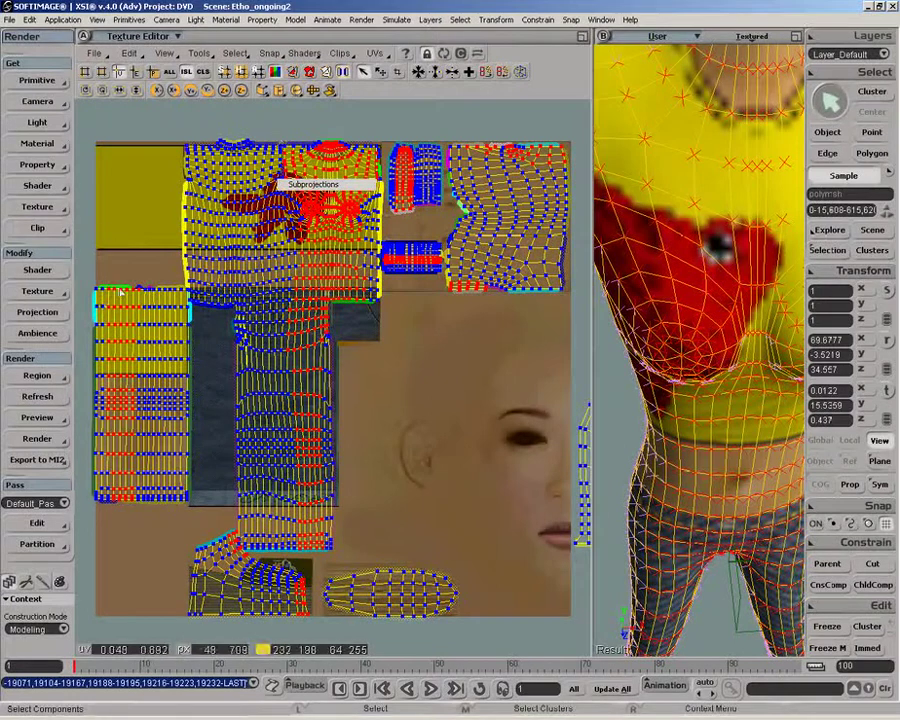
click(143, 345)
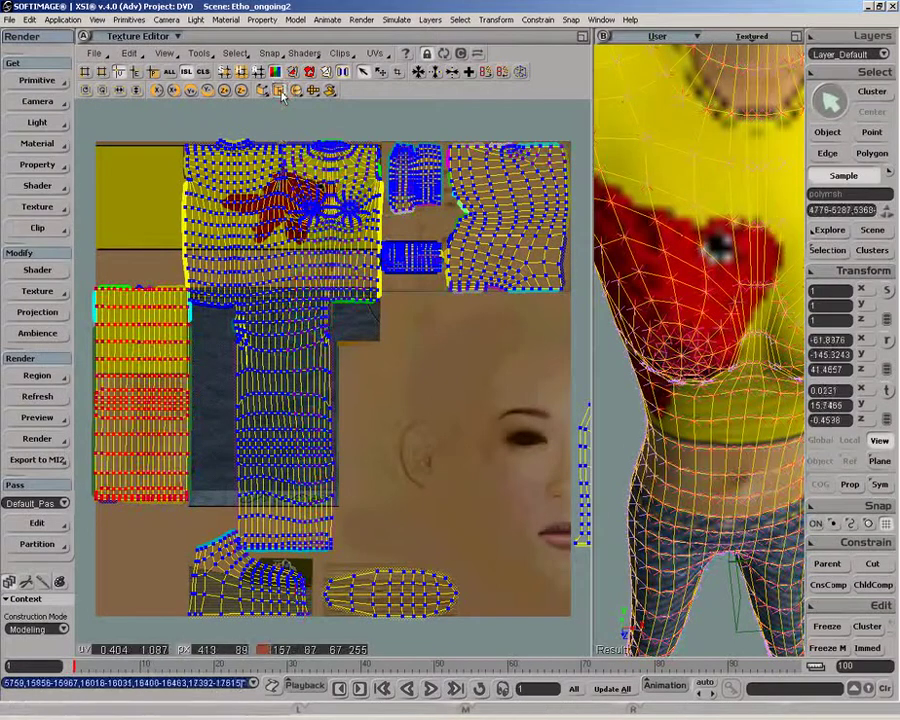
click(279, 90)
click(297, 106)
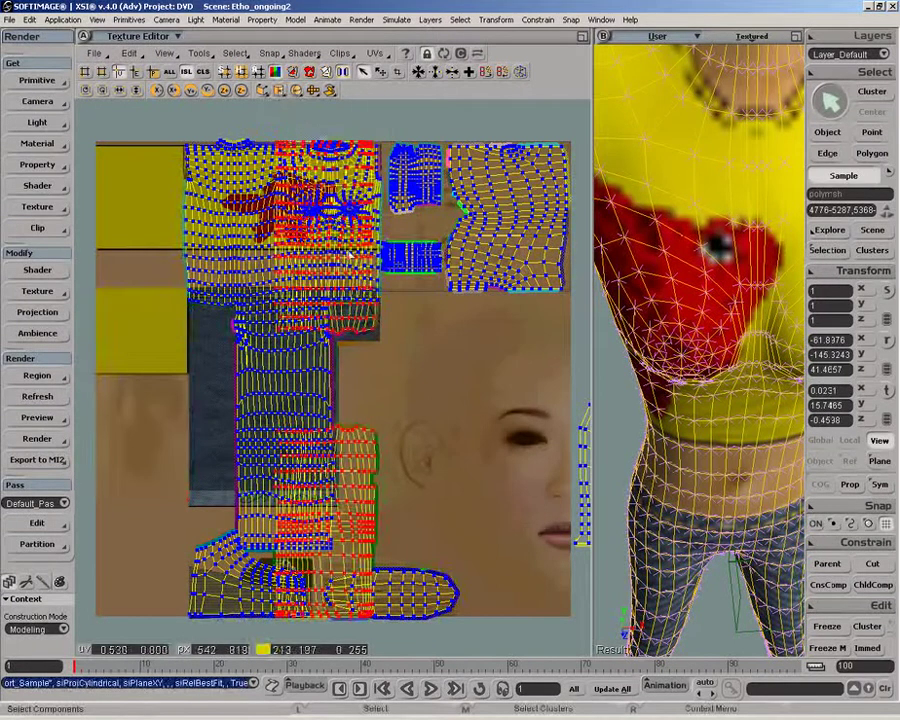
Step: Scale down the reprojected limb islands and move them to the empty area beside the face texture
key(x)
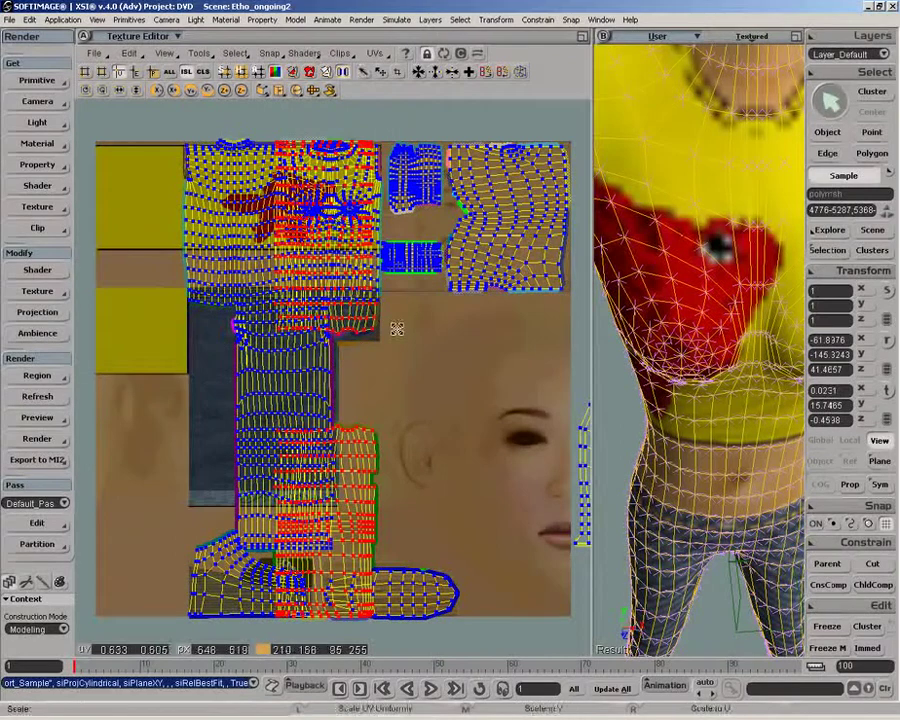
drag(397, 329, 506, 376)
key(v)
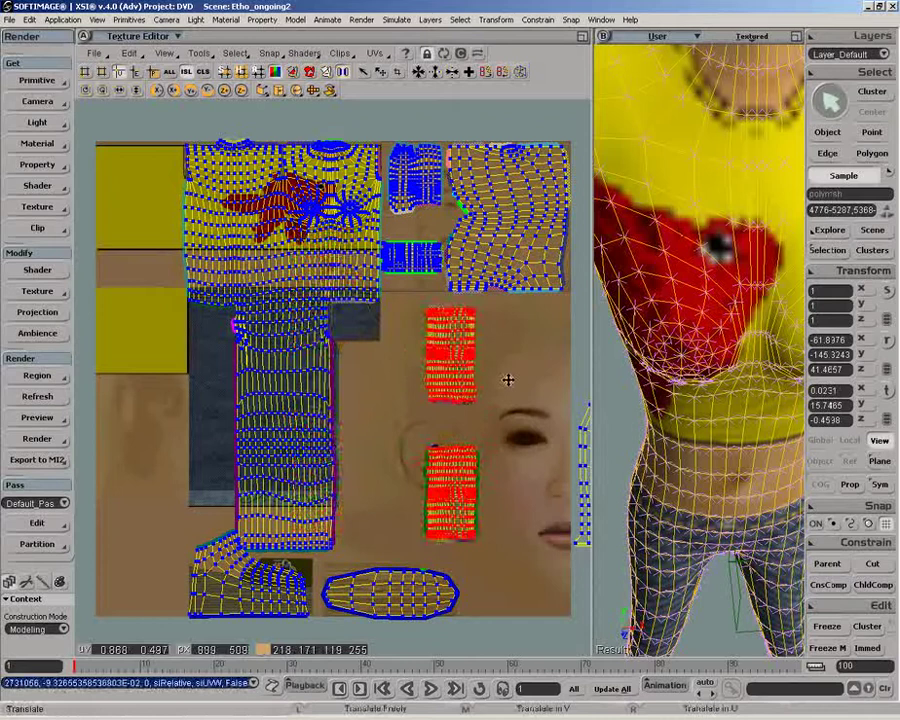
Step: Show the Edit UV command bar and scale the selected limb islands up slightly
right_click(382, 95)
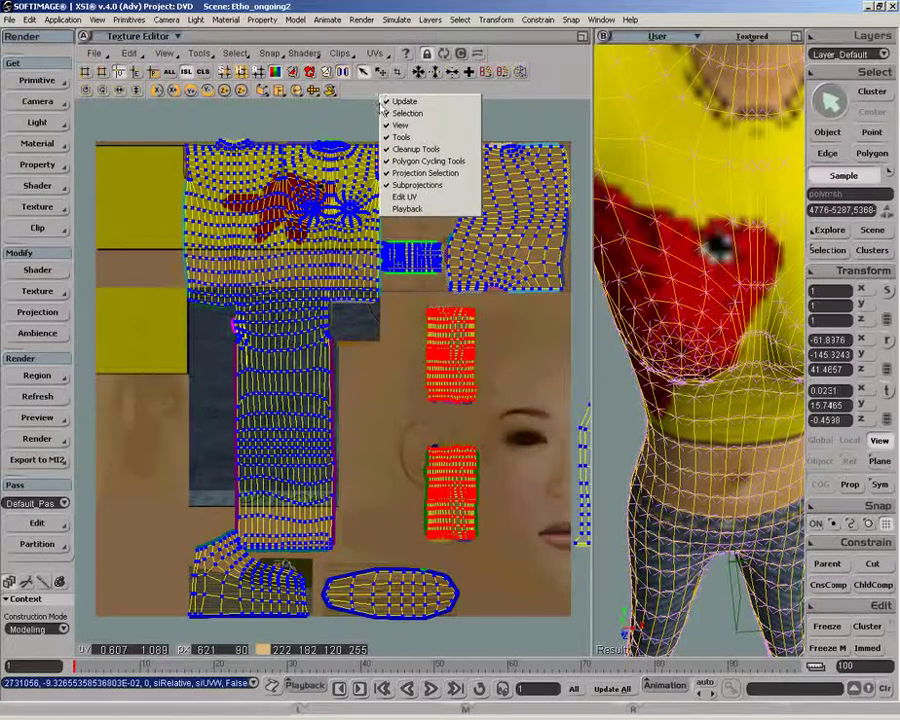
click(427, 202)
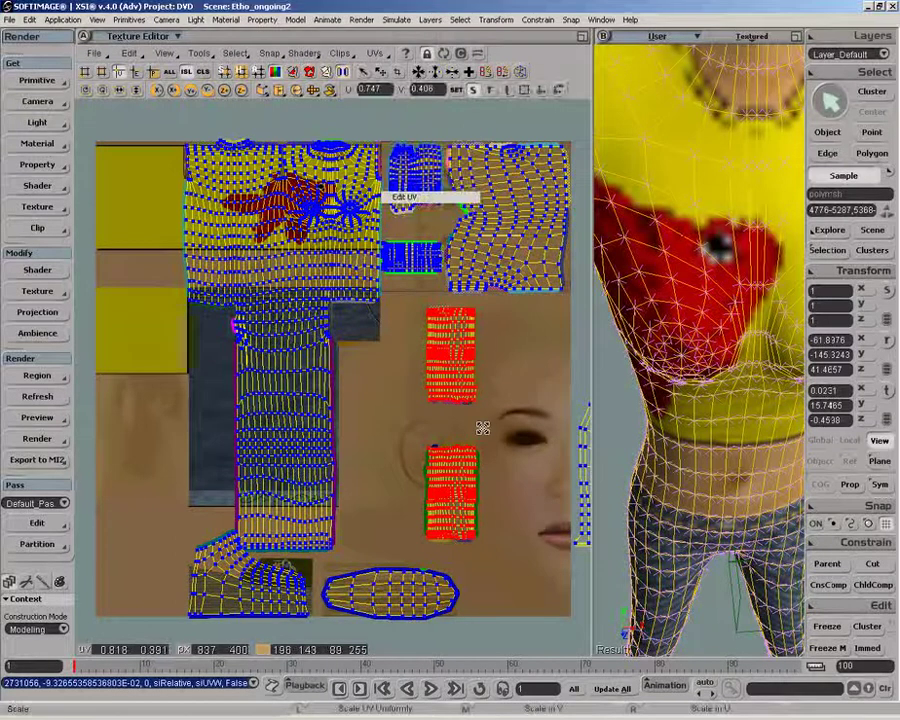
drag(482, 428, 508, 130)
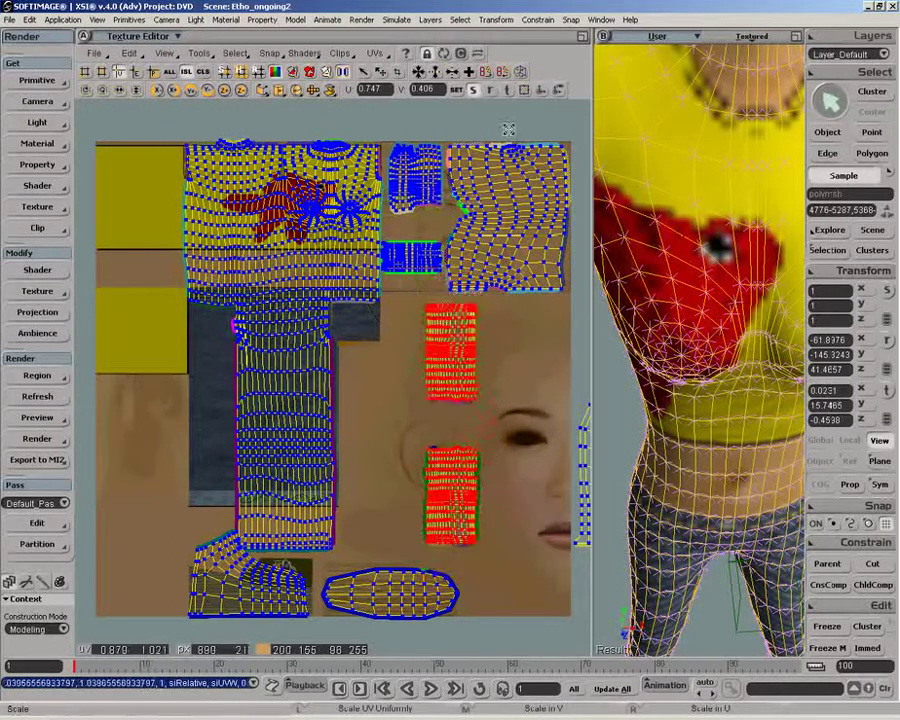
Step: Try rotating the selected limb islands, first without and then with the pivot displayed, undoing each rotation
key(c)
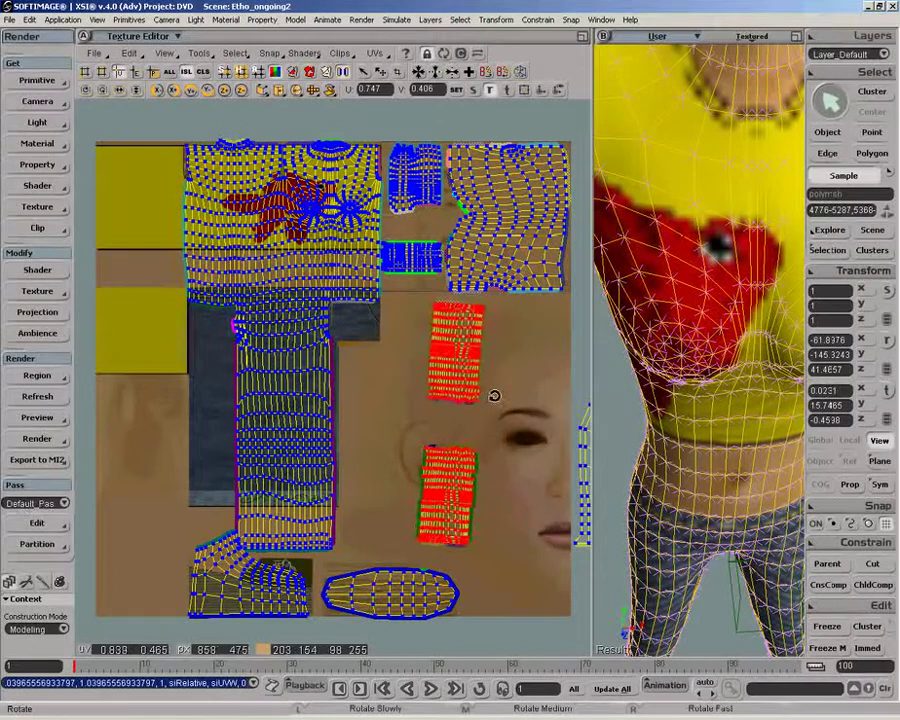
key(ctrl+z)
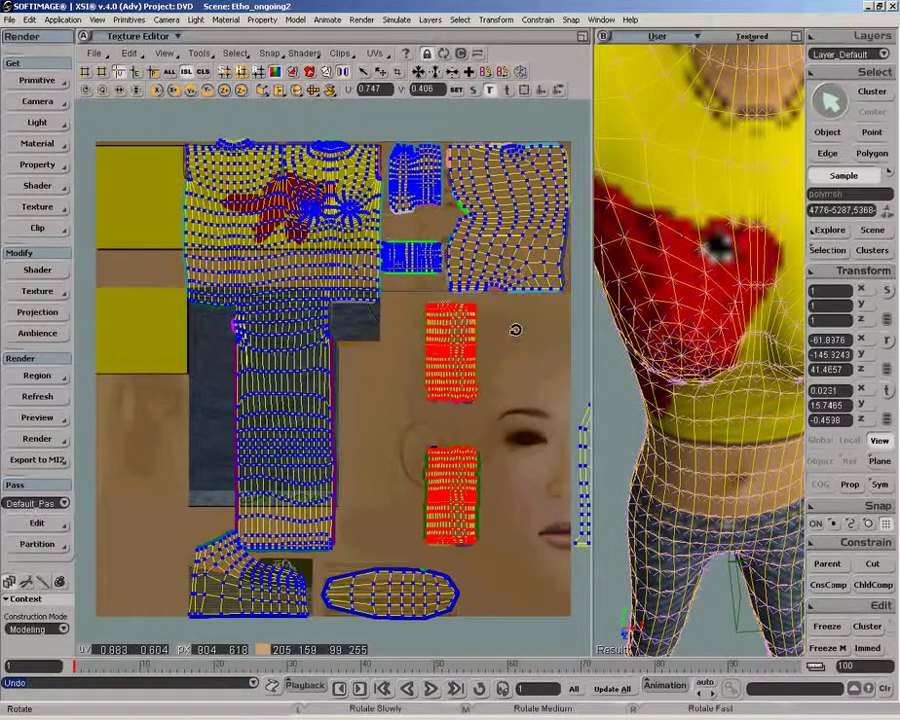
click(553, 89)
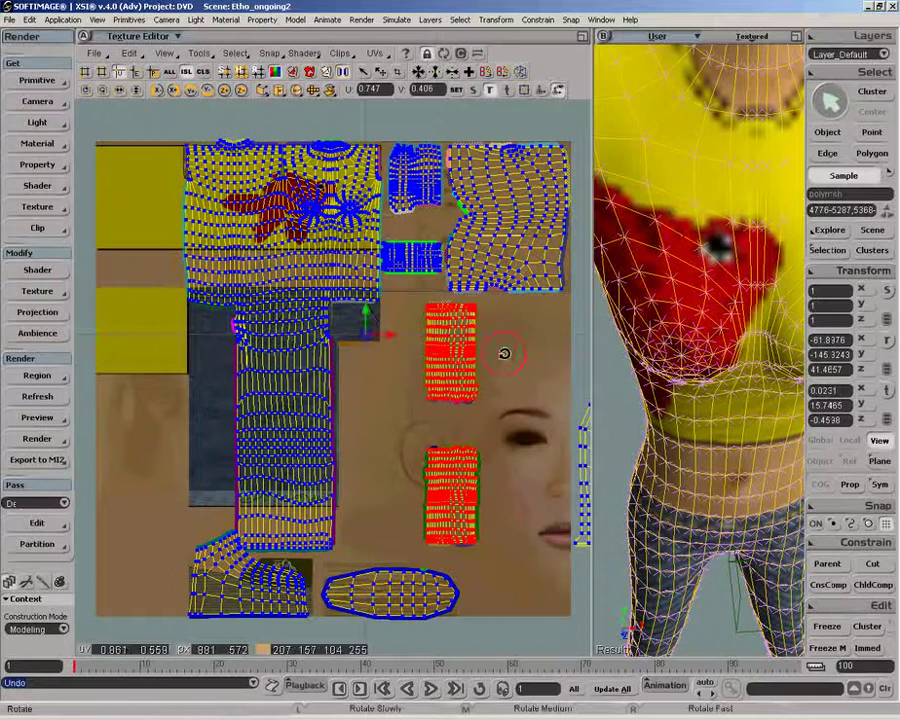
drag(504, 354, 496, 331)
key(ctrl+z)
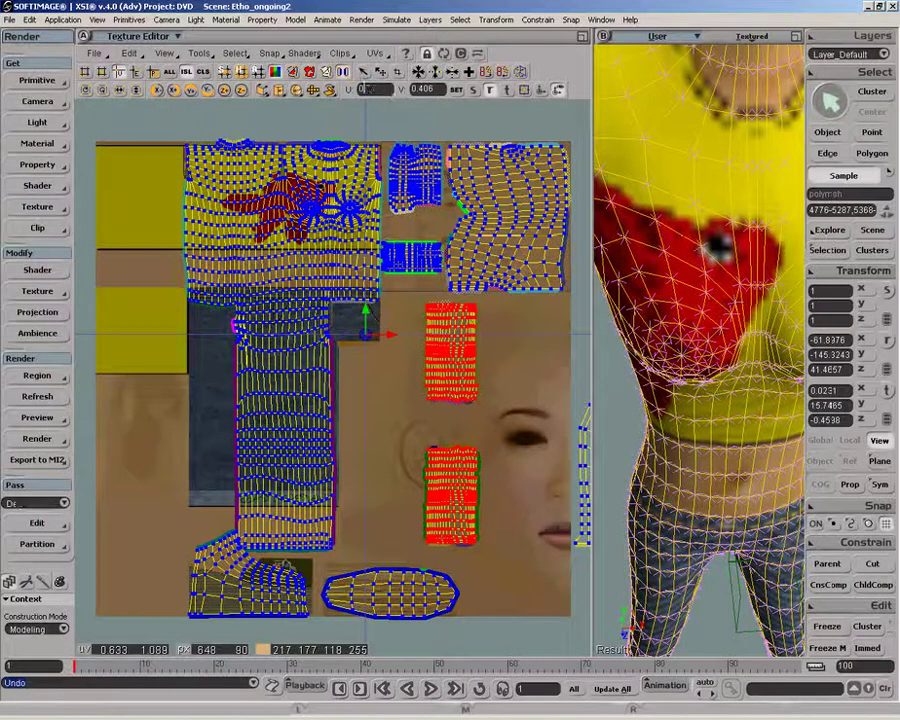
Step: Set the U and V coordinates of the selected limb islands to 0 and turn off the pivot display
text(0)
key(Return)
text(0)
key(Return)
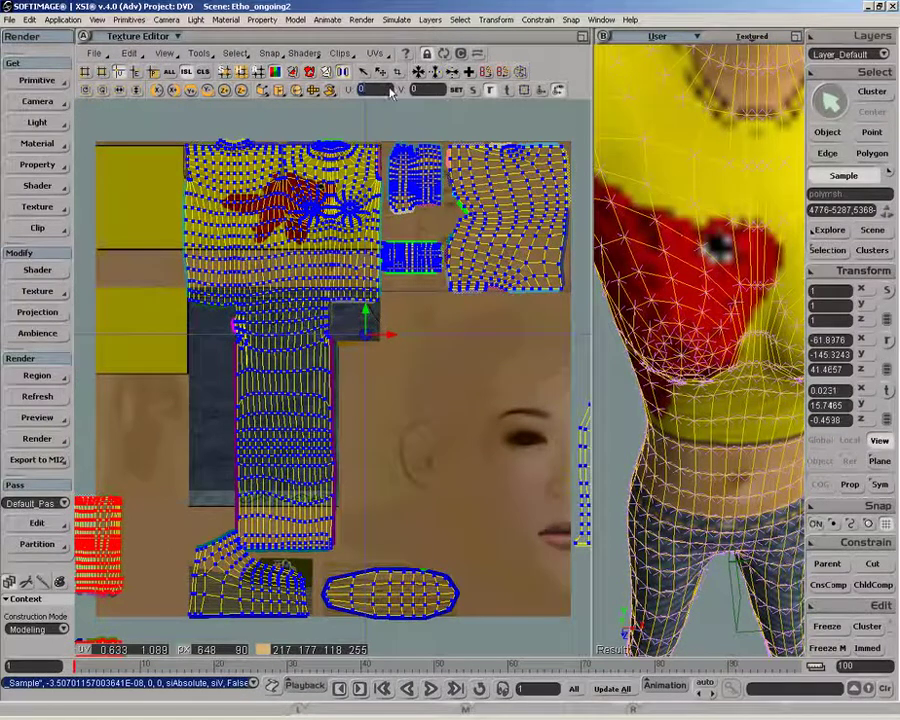
key(c)
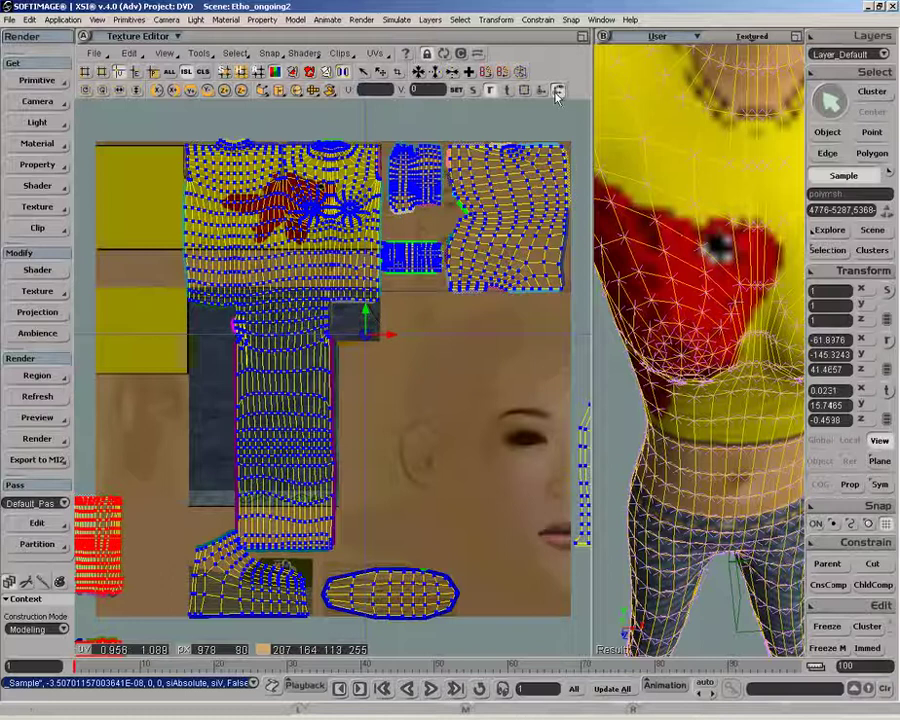
Step: Show the Playback command bar in the Texture Editor
right_click(573, 93)
click(600, 208)
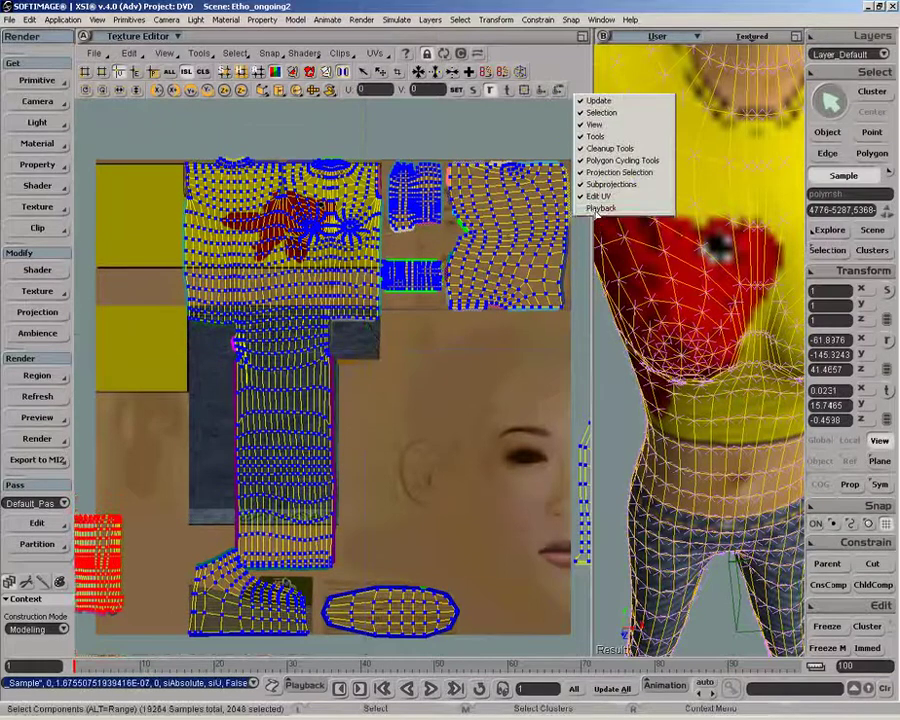